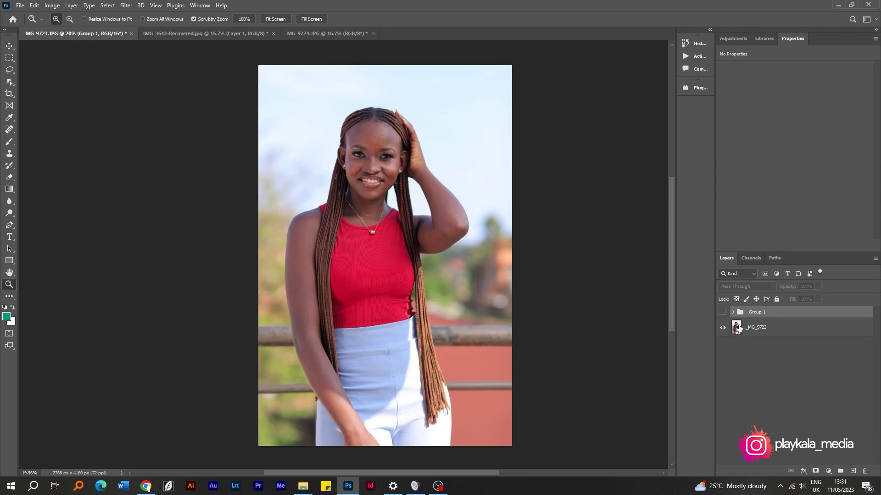
- Preview the portrait with and without Group 1, and delete the group
left_click(723, 312)
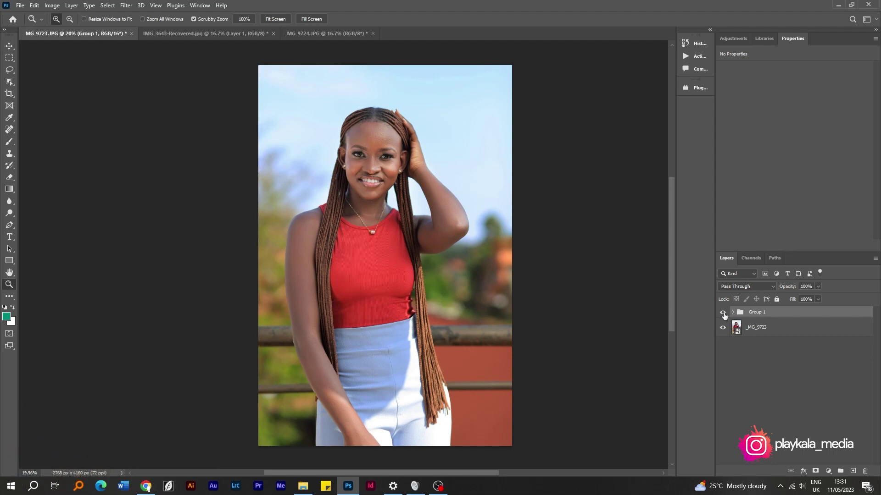
left_click(723, 314)
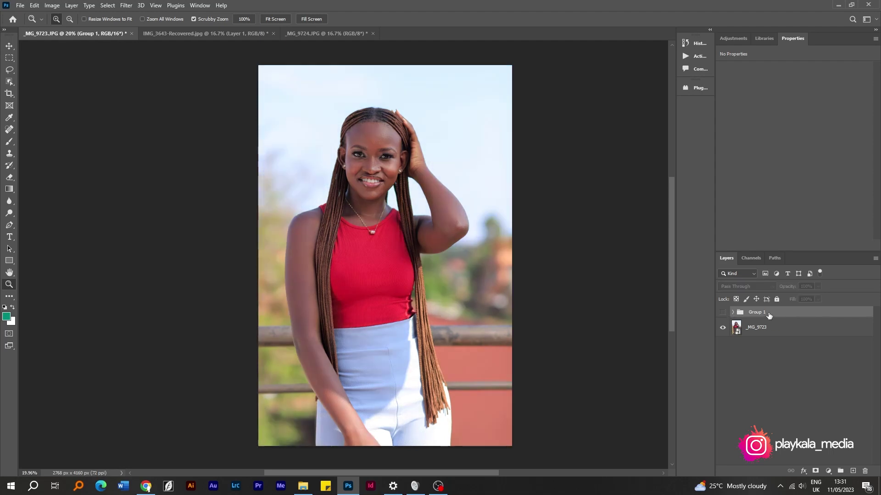
key("Delete")
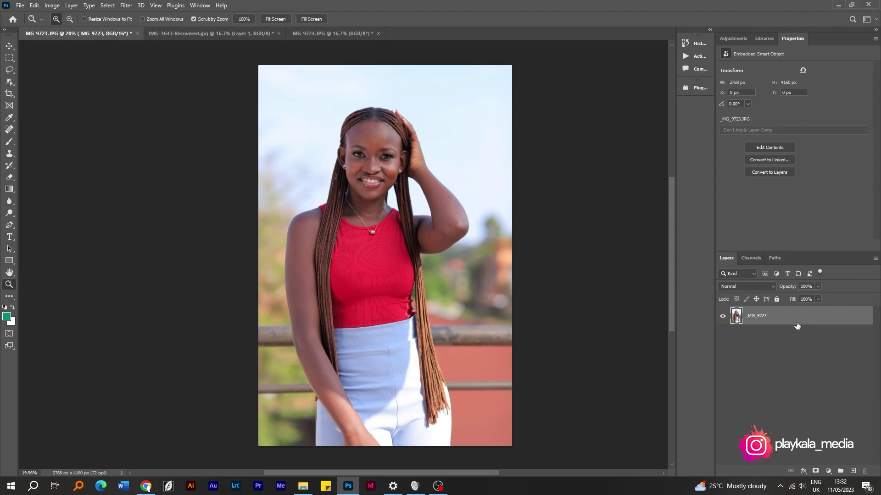
- Duplicate the _MG_9723 layer and open the copy in the Camera Raw Filter
key("ctrl+j")
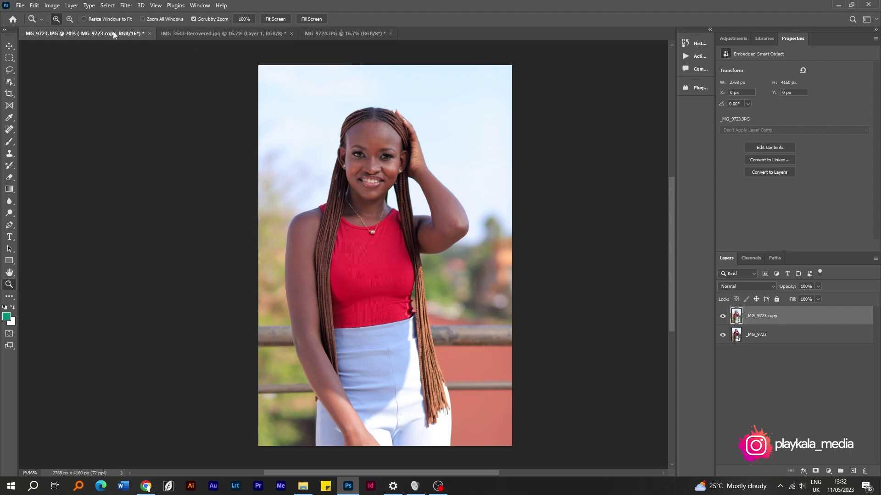
left_click(127, 6)
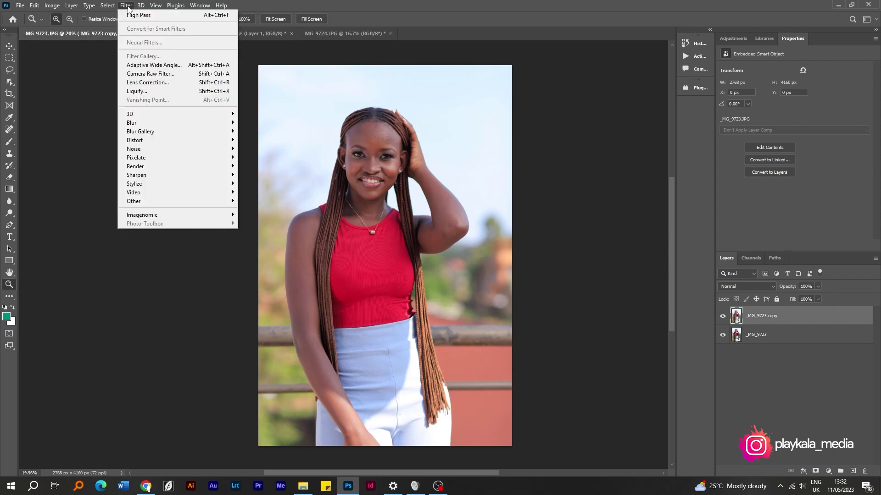
left_click(191, 75)
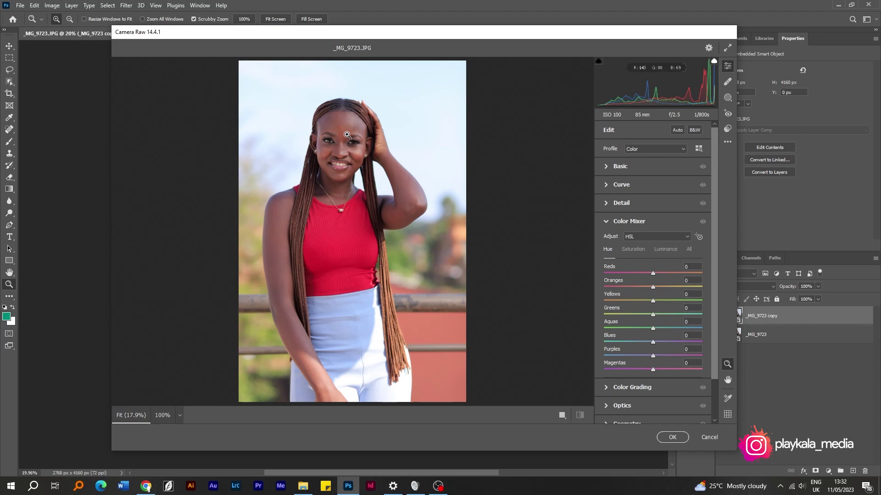
- In the Basic adjustments, set the white balance tint to -12 and the temperature to +4
left_click_drag(341, 134, 374, 156)
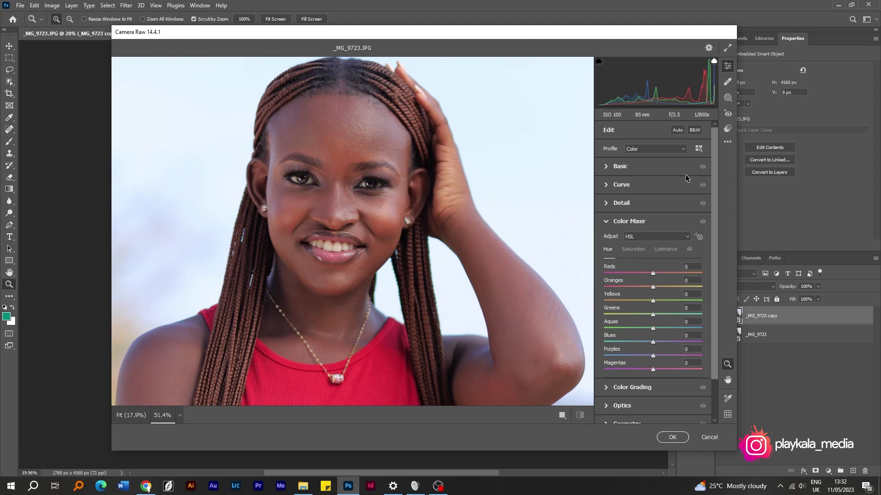
left_click(607, 168)
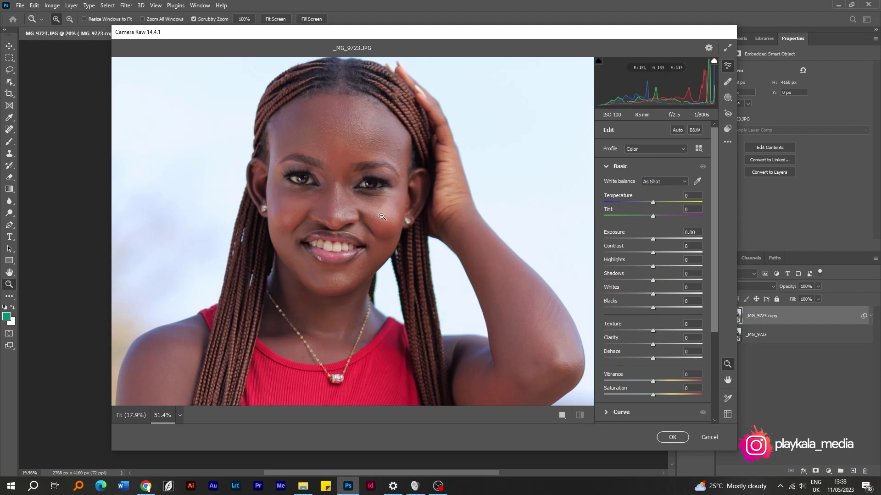
left_click_drag(381, 220, 384, 202)
key("h")
key("z")
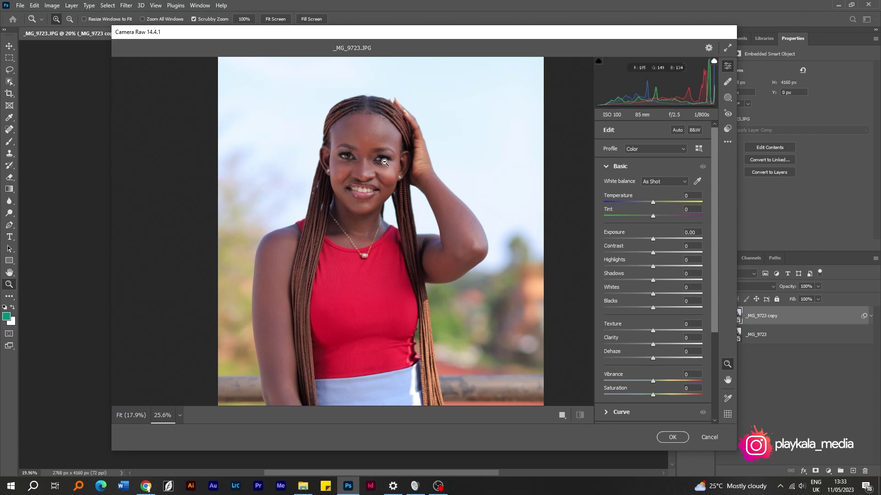
left_click_drag(371, 156, 590, 211)
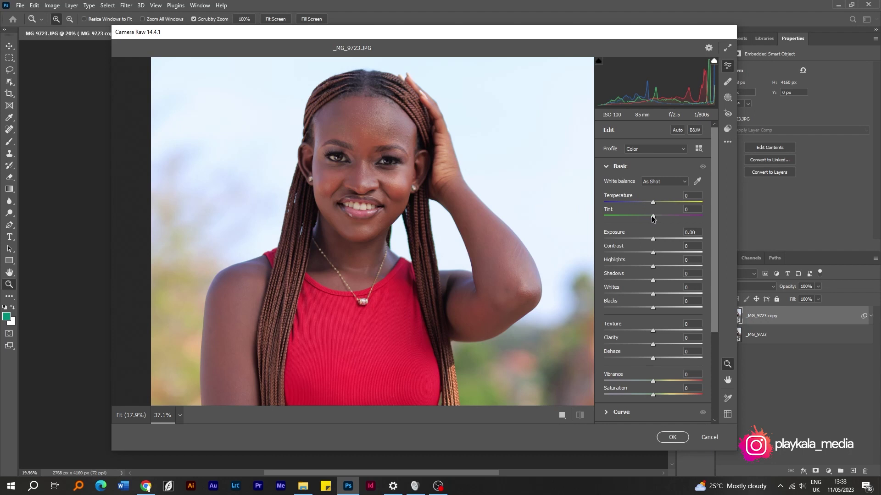
left_click_drag(653, 219, 647, 220)
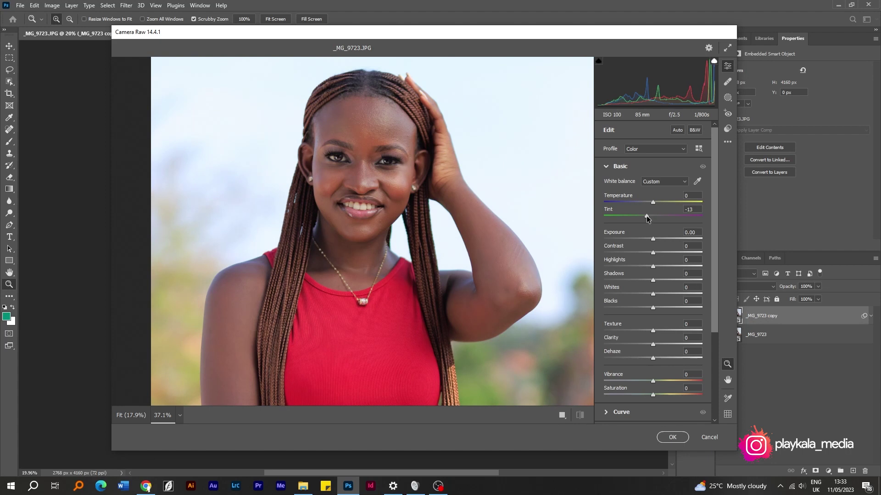
left_click_drag(646, 216, 646, 216)
left_click_drag(646, 216, 646, 215)
left_click_drag(653, 202, 656, 201)
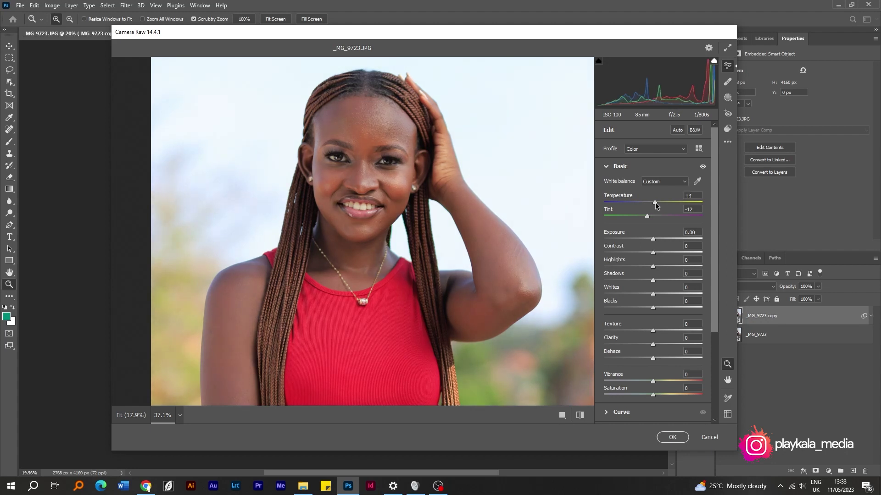
- Compare the portrait before and after the white balance correction, checking the skin on the face and arms
mouse_move(393, 204)
left_mouse_down()
mouse_move(366, 214)
mouse_move(404, 194)
left_mouse_up()
key("h")
key("z")
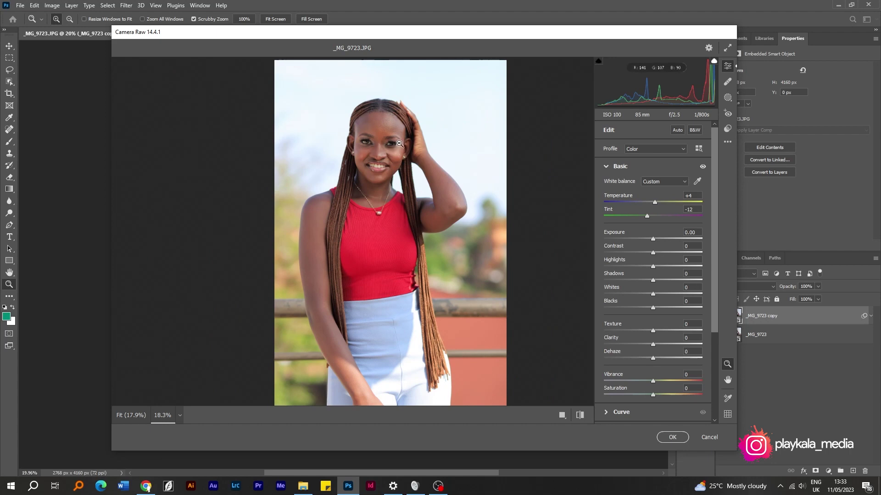
left_click_drag(391, 130, 425, 131)
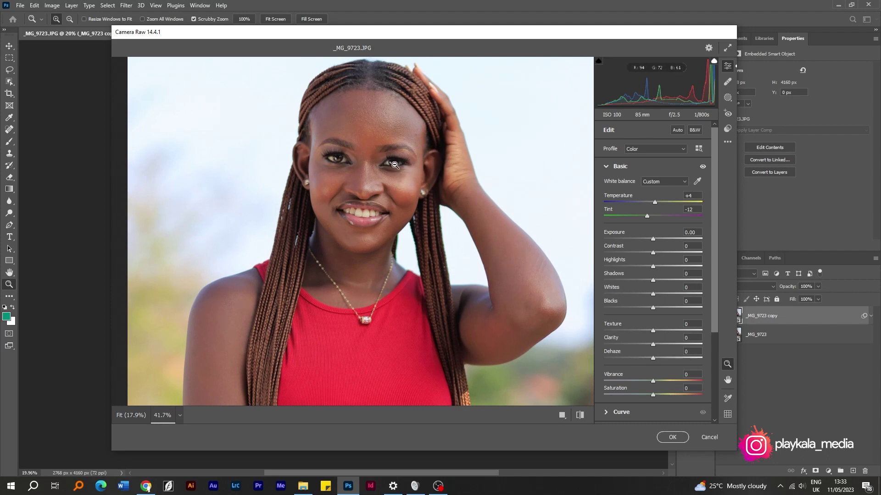
left_click_drag(420, 199, 476, 270)
left_click(580, 415)
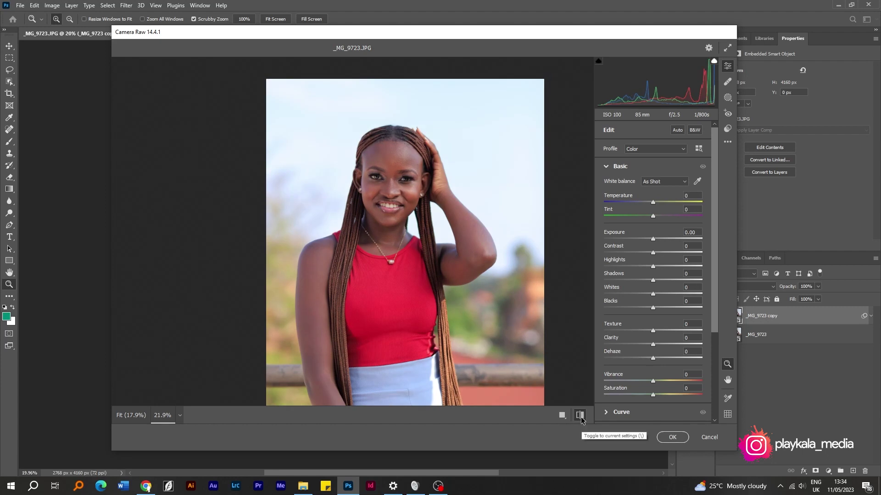
left_click(581, 420)
left_click(581, 419)
left_click(581, 419)
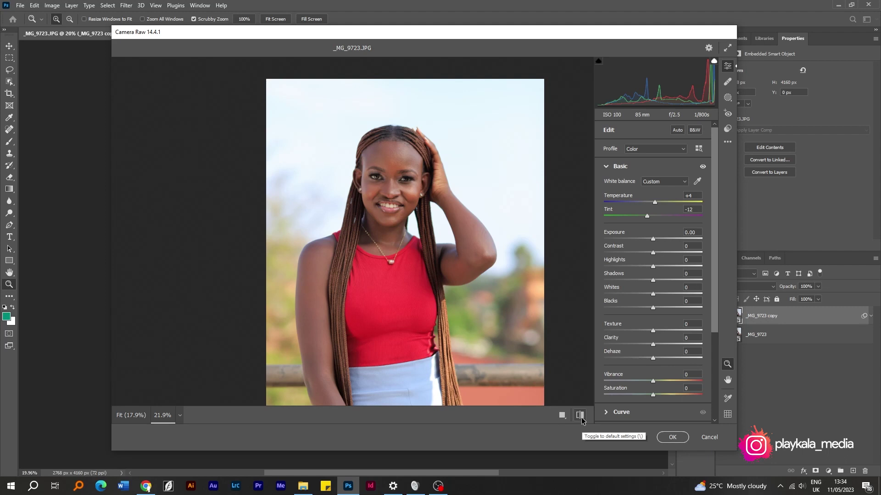
left_click(581, 420)
left_click(581, 420)
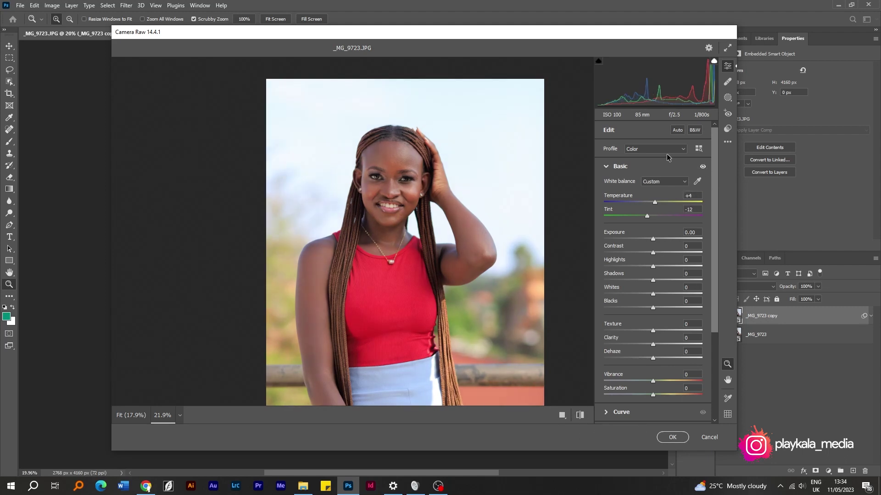
- Check the available profile options and examine the skin tones both up close and in the full portrait
left_click_drag(407, 166, 436, 169)
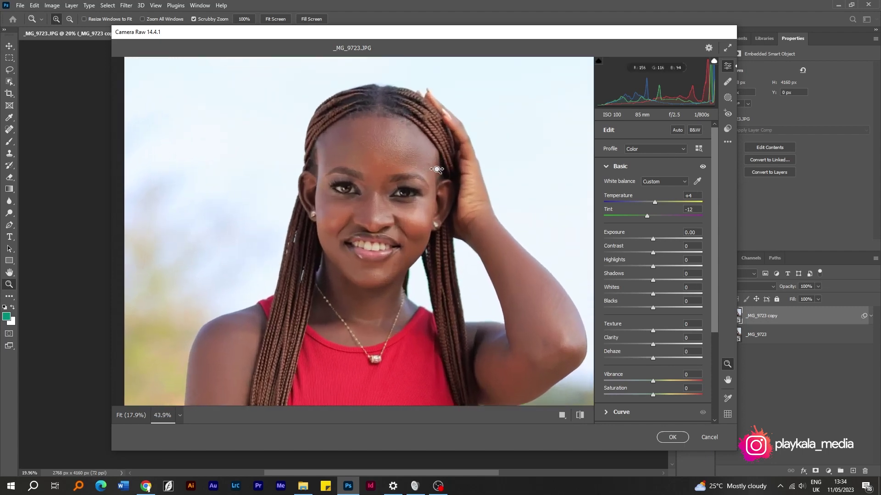
left_click(676, 150)
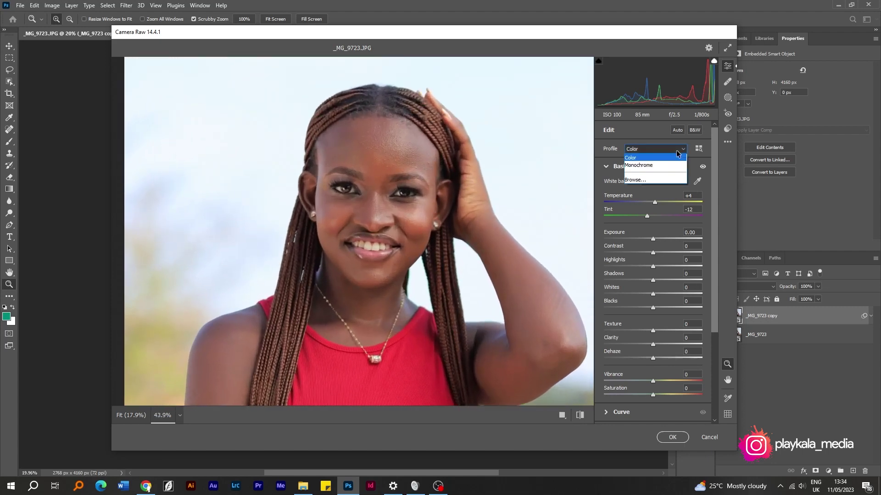
left_click(676, 149)
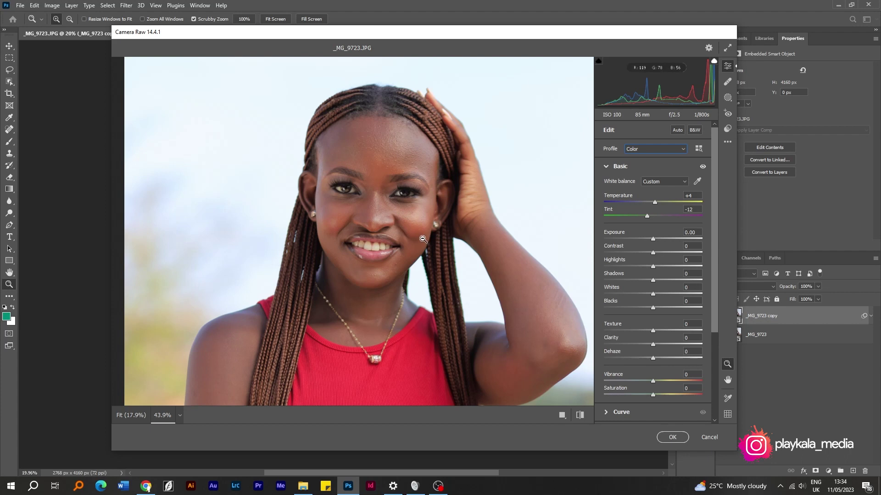
left_click(437, 257, "alt")
left_click_drag(466, 262, 428, 202)
key("z")
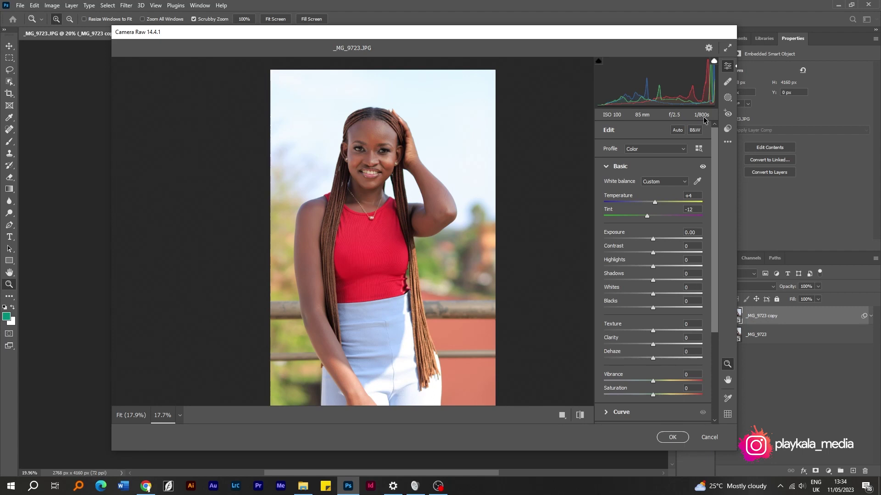
left_click_drag(373, 138, 384, 179)
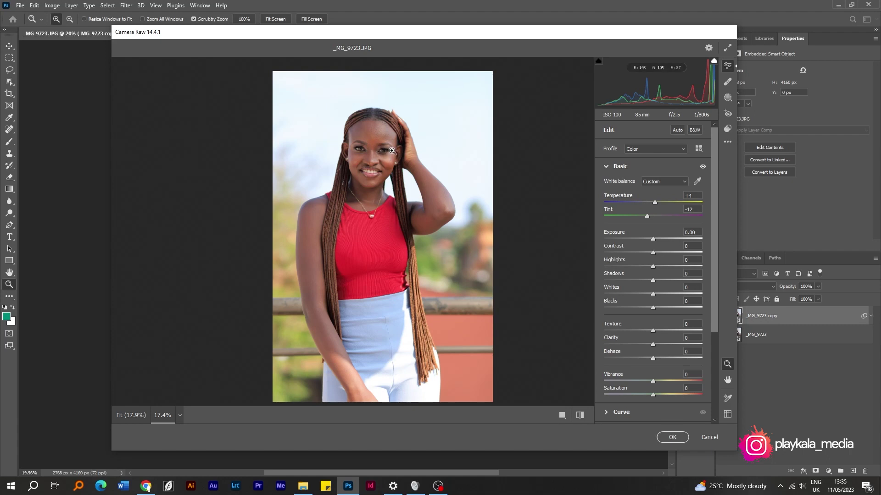
left_click_drag(379, 146, 375, 171)
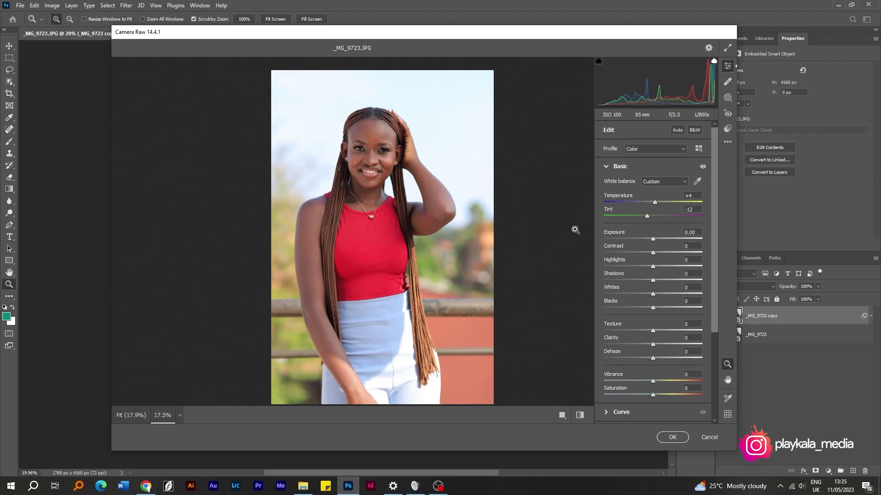
- Set the Reds hue to +13 in the HSL Color Mixer while checking the skin
left_click_drag(714, 232, 711, 318)
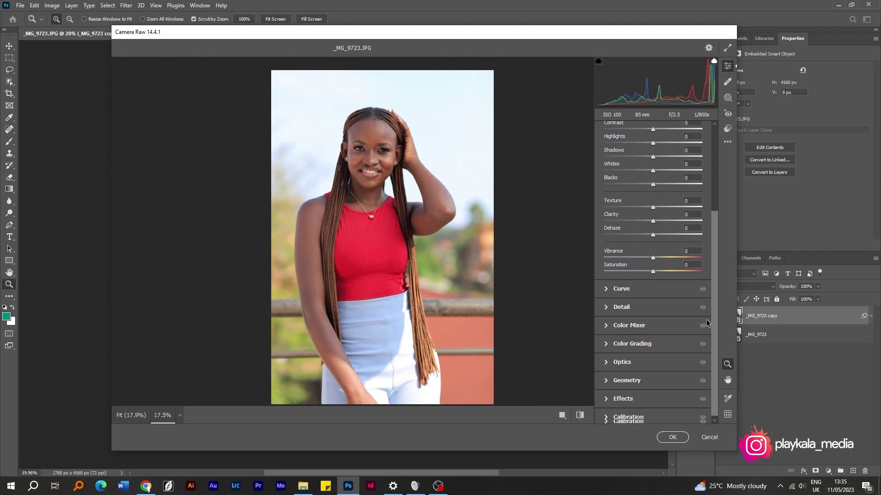
left_click(612, 326)
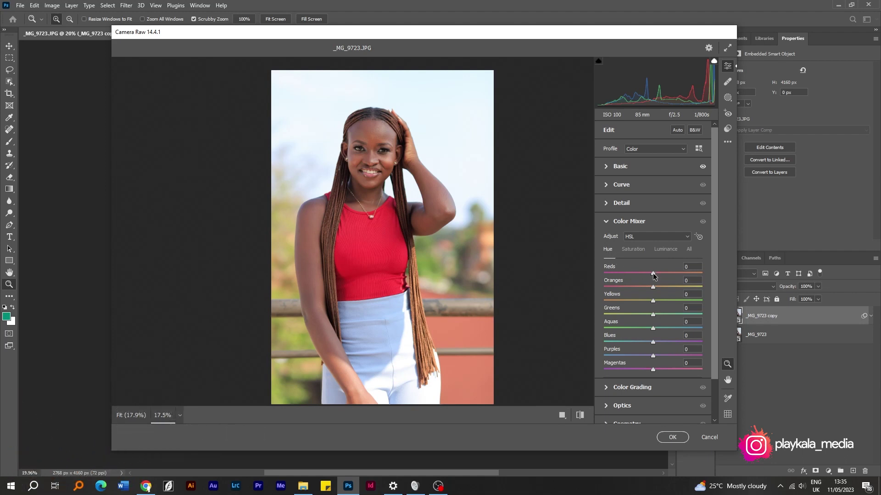
left_click_drag(653, 274, 654, 274)
left_click_drag(382, 134, 408, 159)
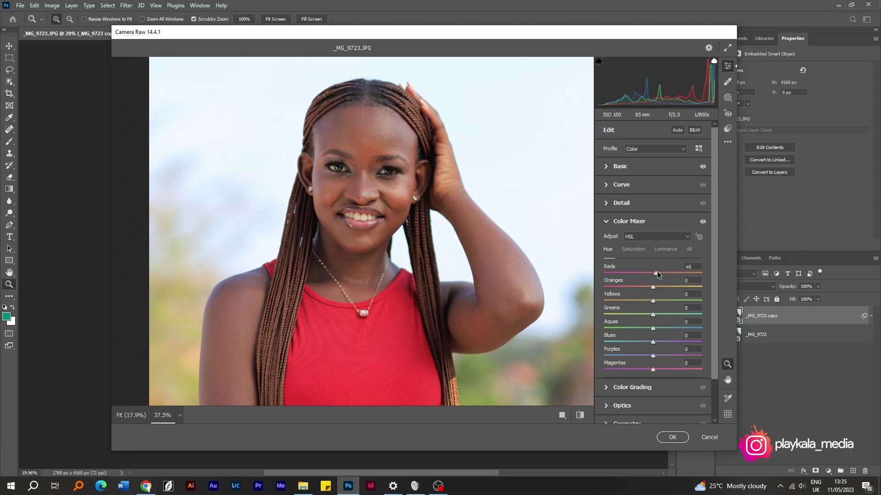
left_click_drag(658, 274, 659, 273)
- Set the Oranges hue to +3 in the Color Mixer
left_click_drag(379, 142, 412, 144)
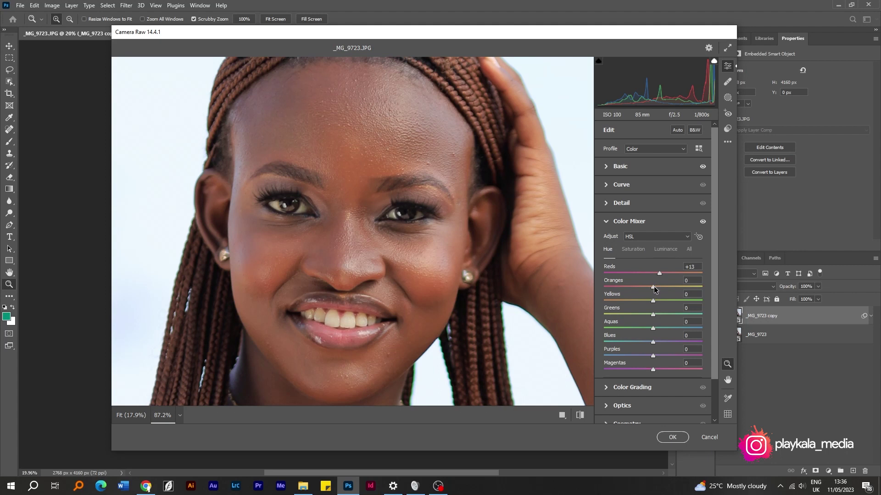
left_click_drag(654, 286, 654, 292)
scroll(466, 284, "down", 4)
left_click_drag(465, 318, 437, 202)
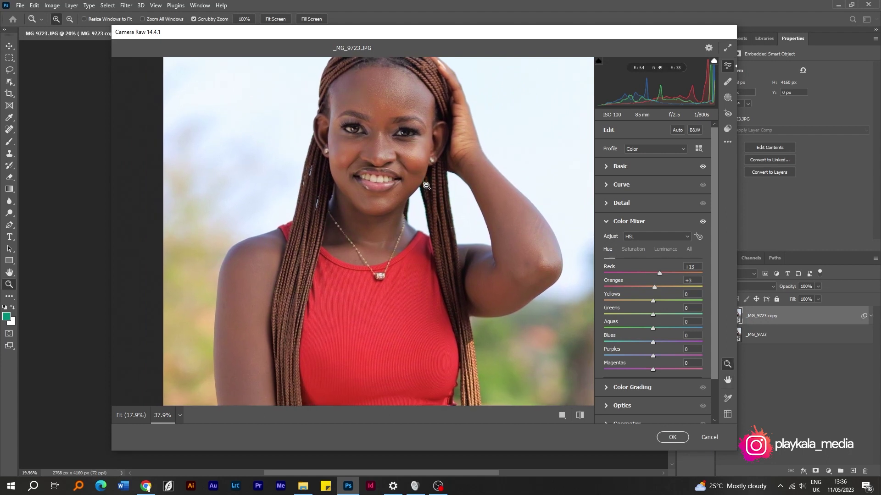
- Reduce the Oranges saturation to -6 in the Color Mixer
key("space")
left_click_drag(407, 145, 413, 194)
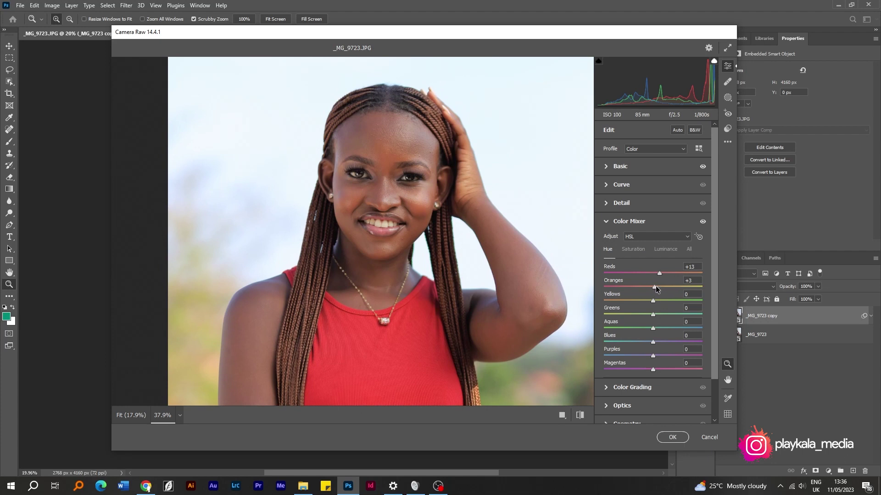
left_click(633, 249)
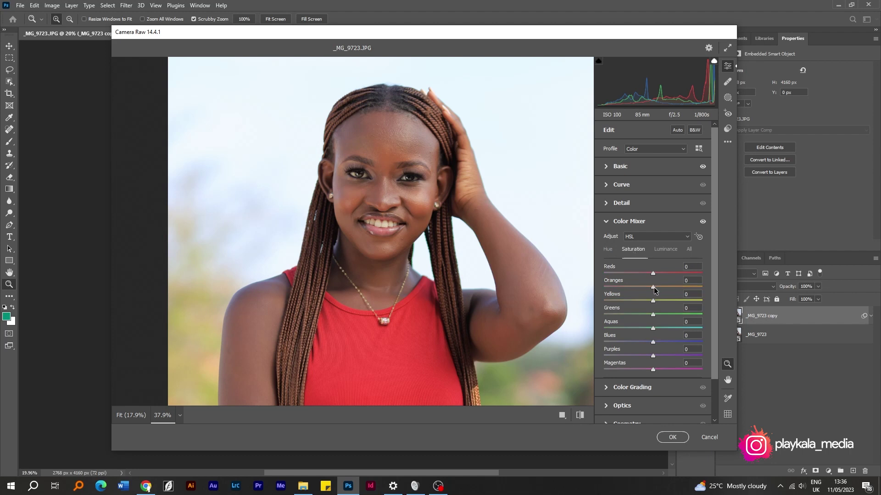
mouse_move(651, 287)
left_mouse_down()
mouse_move(623, 289)
mouse_move(649, 290)
left_mouse_up()
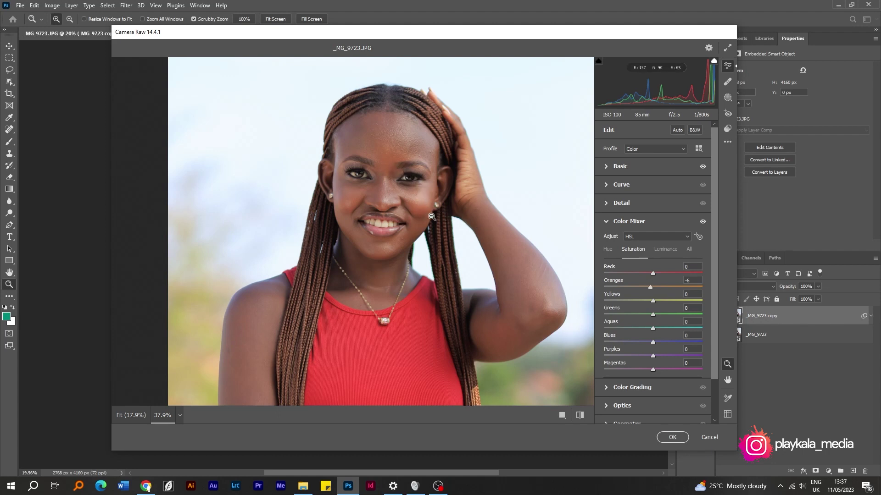
- Compare the whole portrait with the default and current Camera Raw settings, and examine the facial skin tones up close
scroll(432, 216, "down", 3)
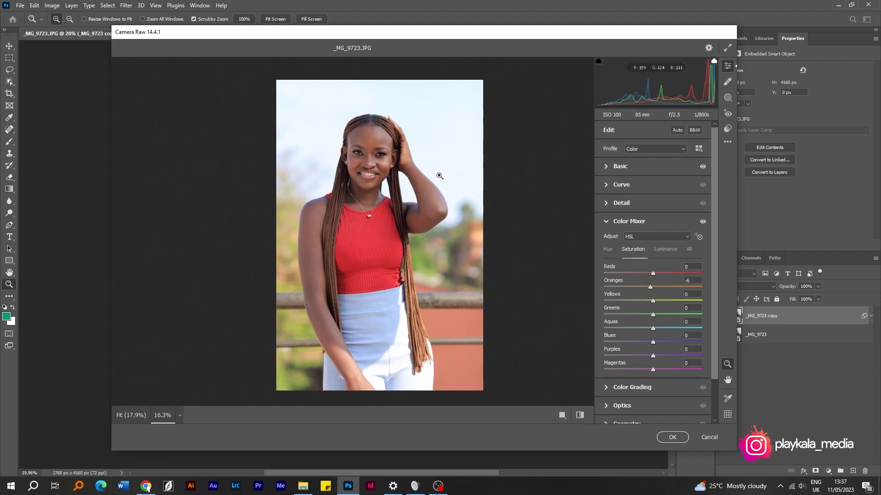
left_click(579, 415)
left_click(581, 416)
left_click(580, 416)
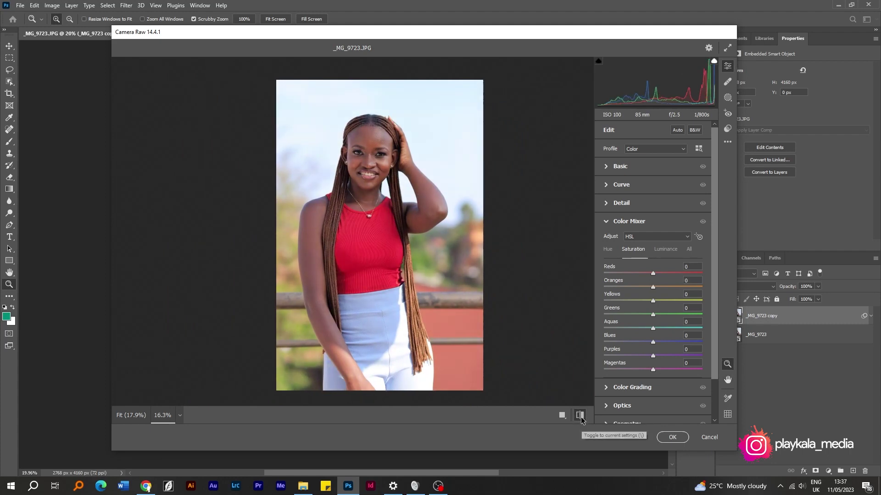
left_click(582, 419)
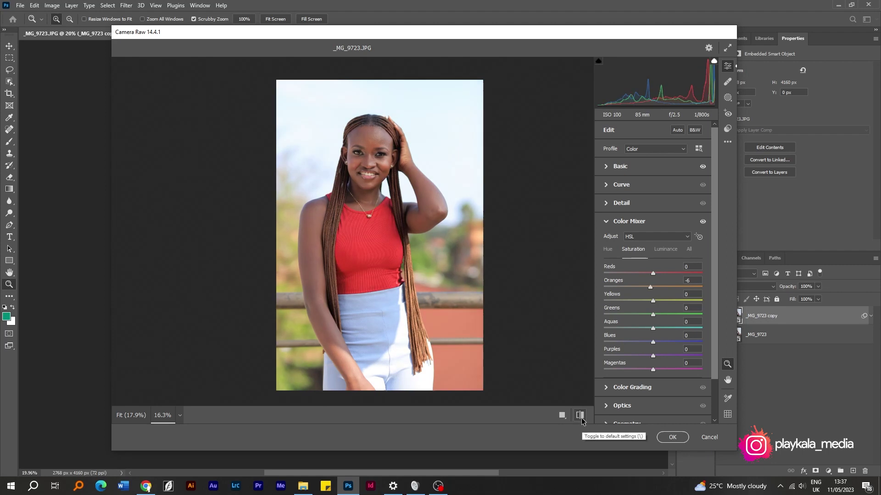
left_click(582, 420)
left_click(581, 420)
left_click_drag(369, 149, 431, 160)
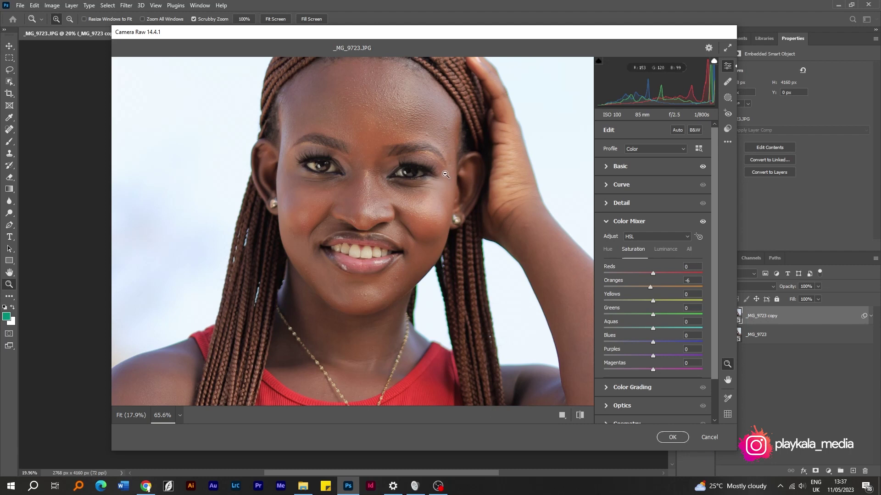
- Create a brush mask in Camera Raw with the Teeth White preset and review its color settings
key("k")
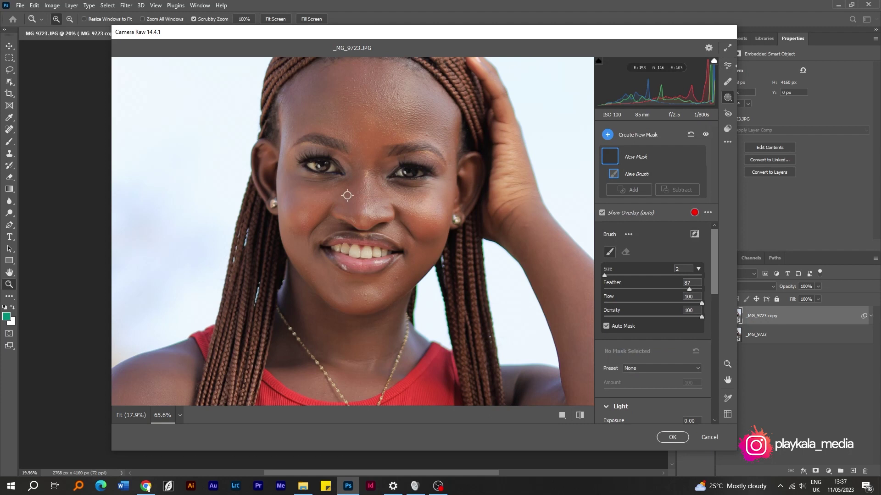
left_click_drag(714, 257, 712, 279)
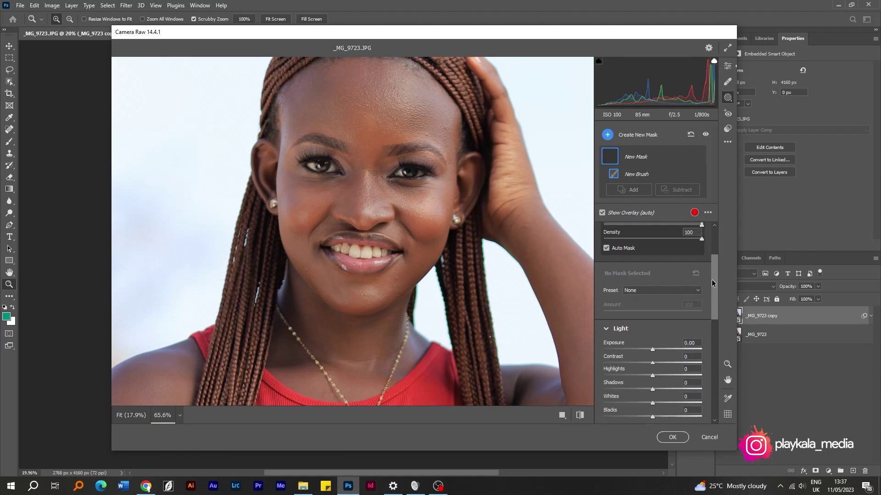
left_click(697, 294)
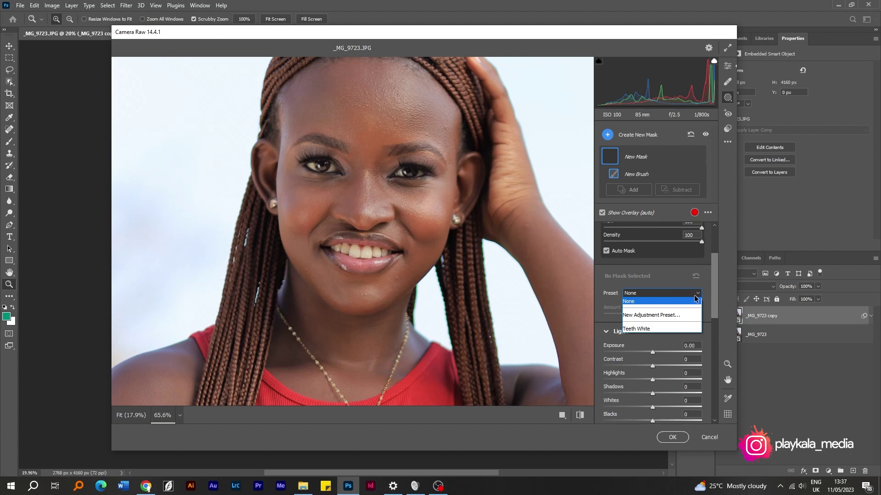
left_click(643, 329)
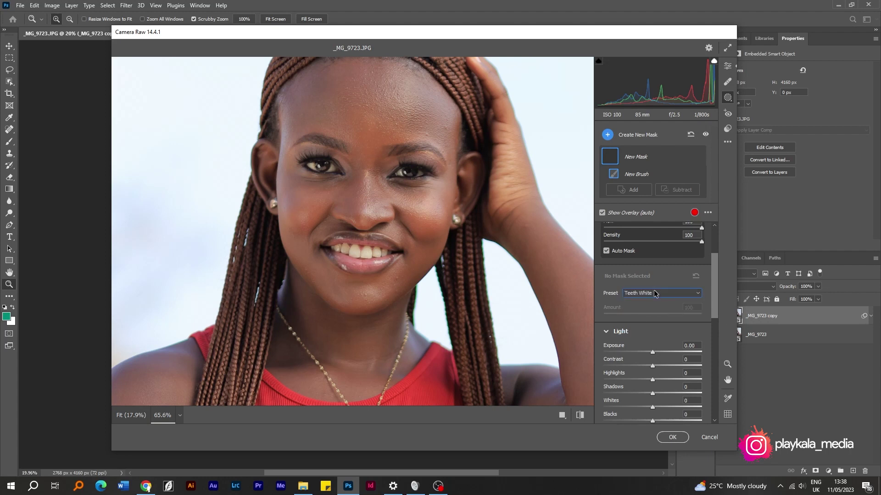
mouse_move(717, 284)
left_mouse_down()
mouse_move(717, 252)
mouse_move(713, 315)
left_mouse_up()
scroll(714, 316, "down", 4)
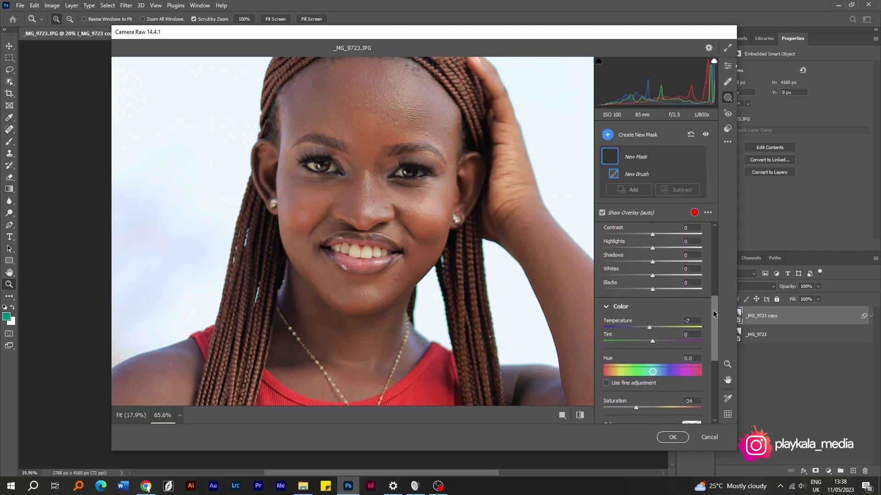
scroll(713, 314, "down", 3)
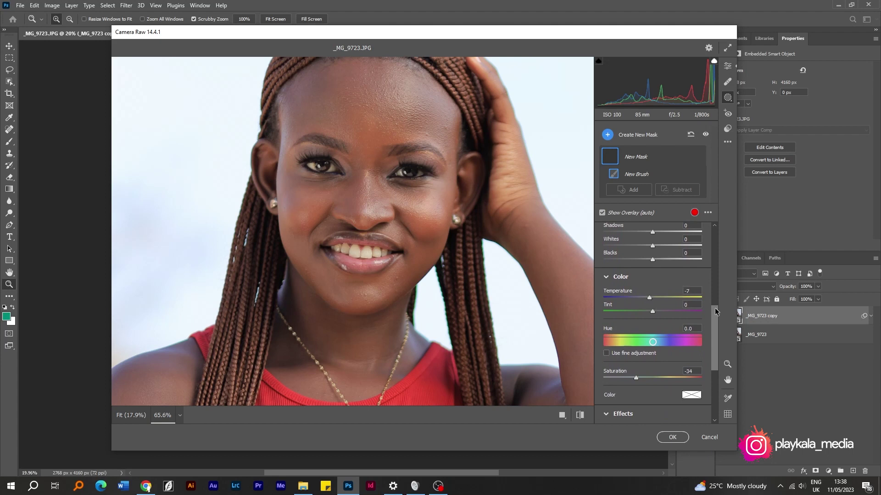
scroll(715, 312, "down", 2)
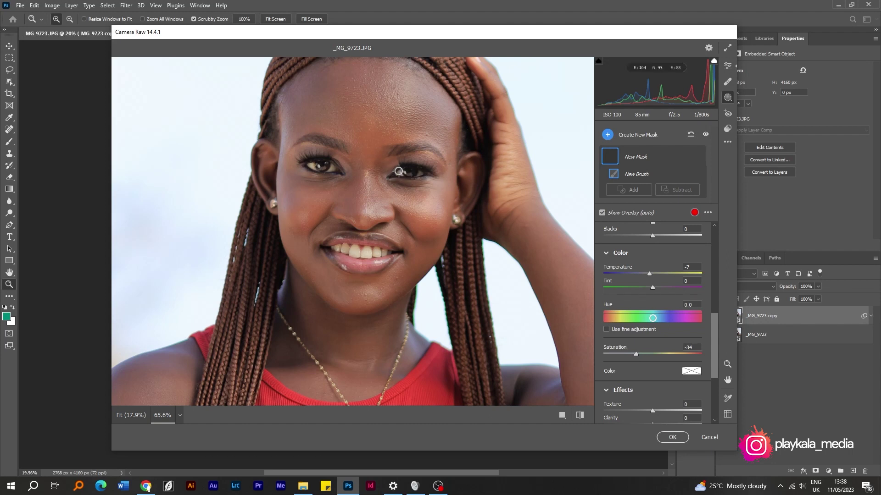
- Paint the mask over both eyes and the teeth, checking the coverage with the mask overlay
left_click_drag(401, 174, 419, 172)
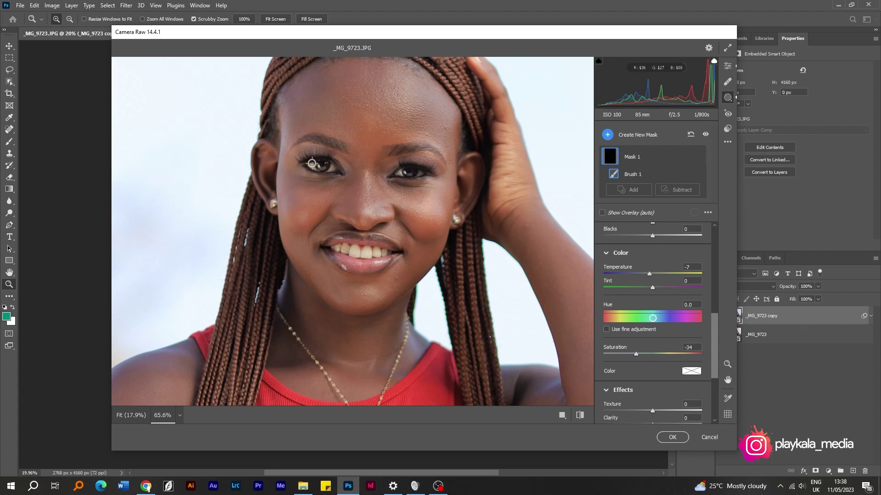
left_click_drag(311, 166, 335, 170)
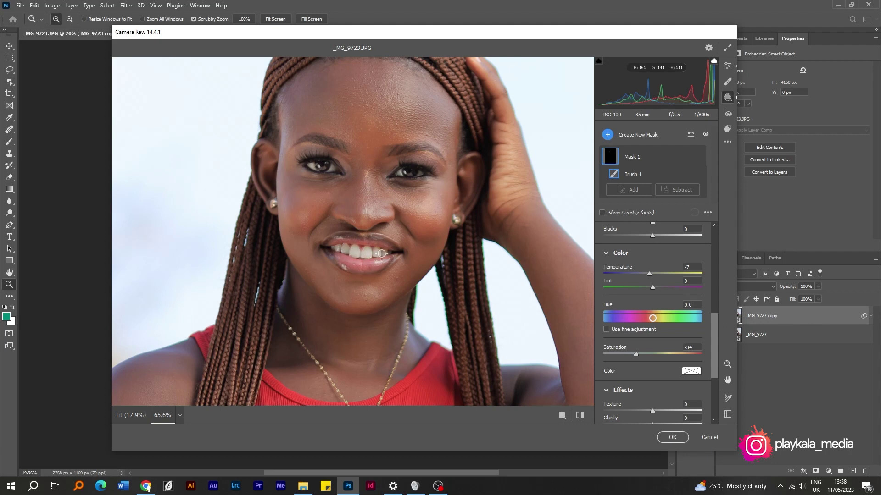
left_click(602, 214)
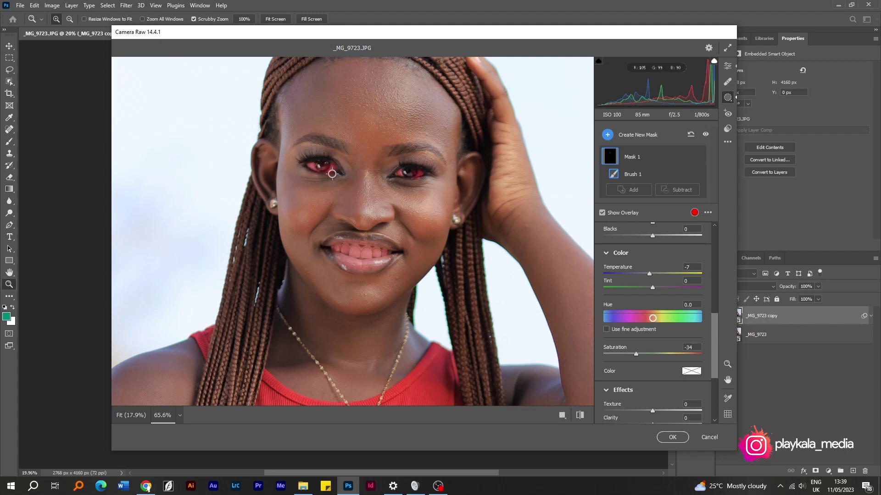
key("alt")
left_click(602, 213)
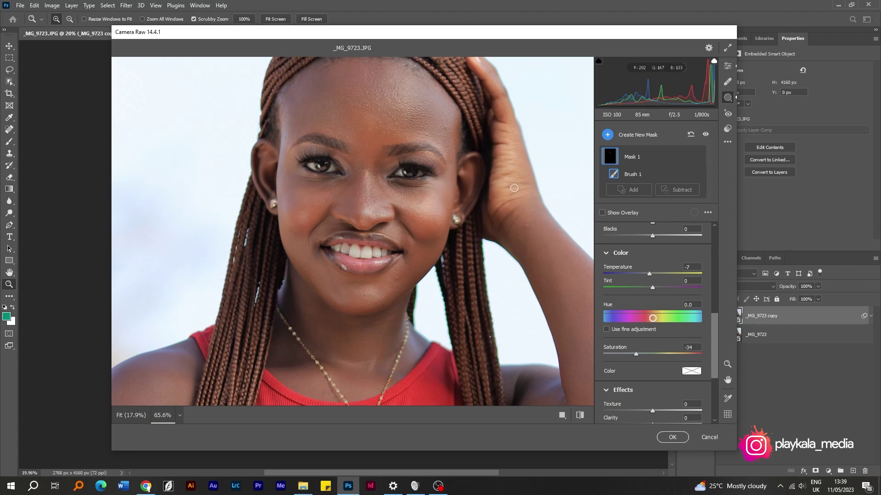
- Set the Teeth White mask's amount to 140 and check the whitening on the whole portrait
left_click(580, 416)
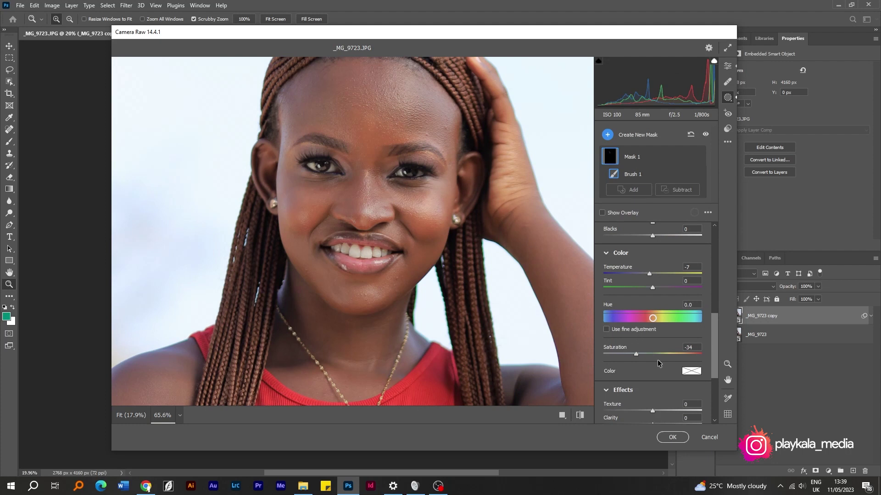
left_click_drag(713, 330, 709, 259)
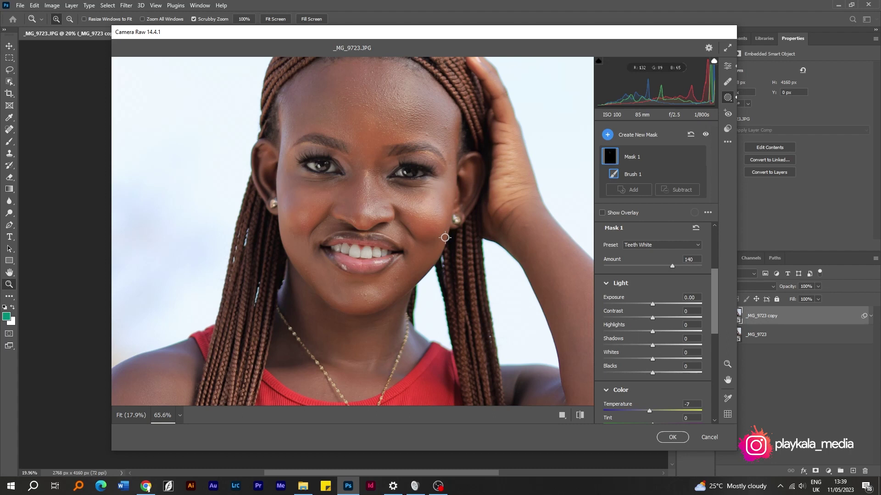
scroll(443, 239, "down", 5)
scroll(444, 239, "down", 2)
scroll(394, 220, "up", 2)
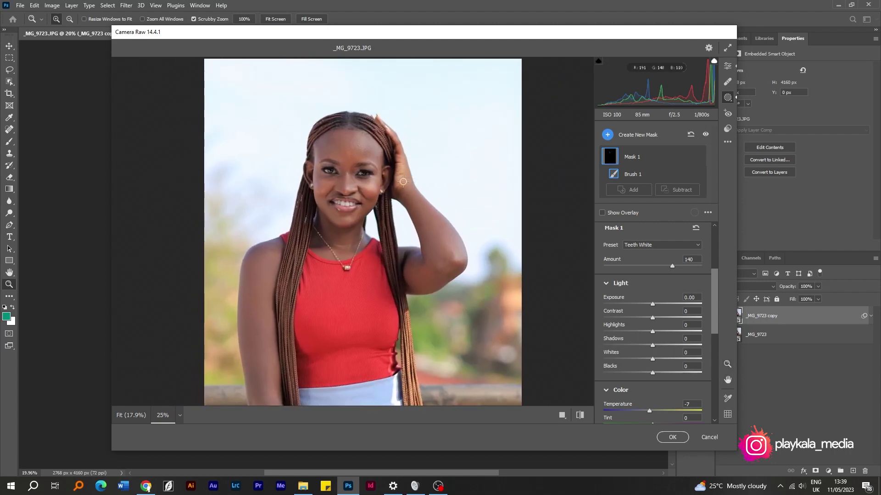
scroll(403, 182, "down", 2)
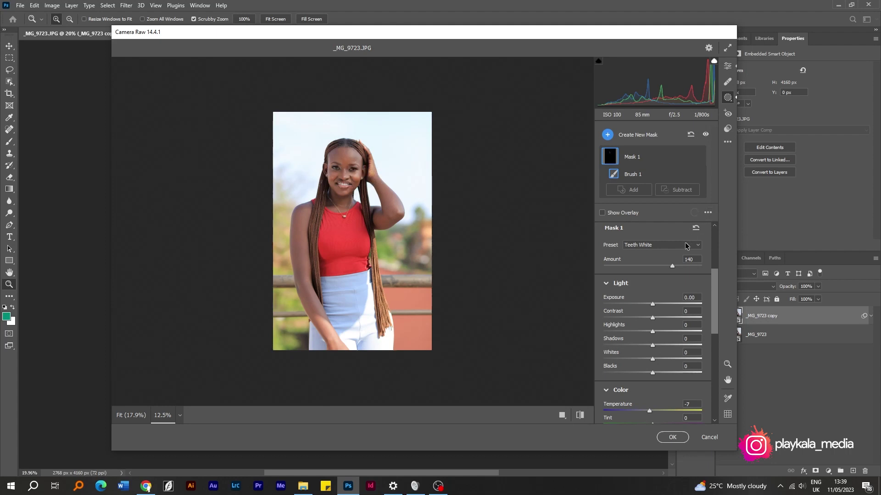
- Reduce the global Highlights to -77 in the Basic adjustments while checking the sky and skin
left_click(728, 66)
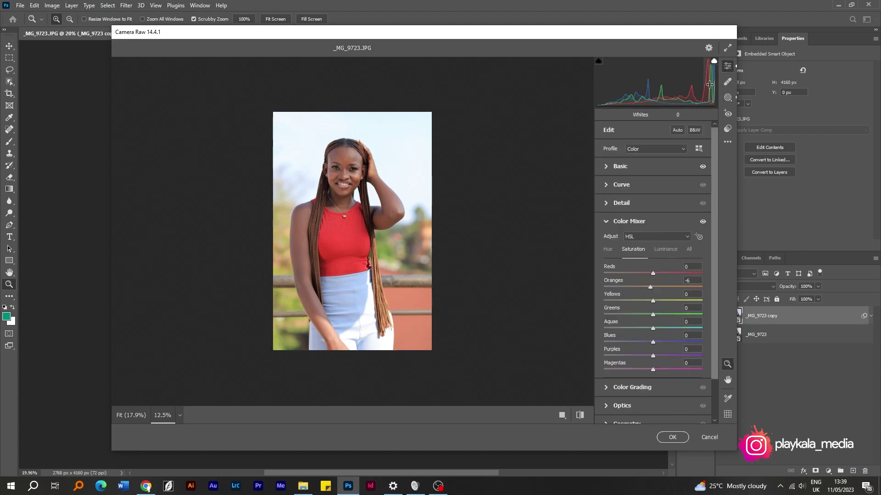
left_click(640, 168)
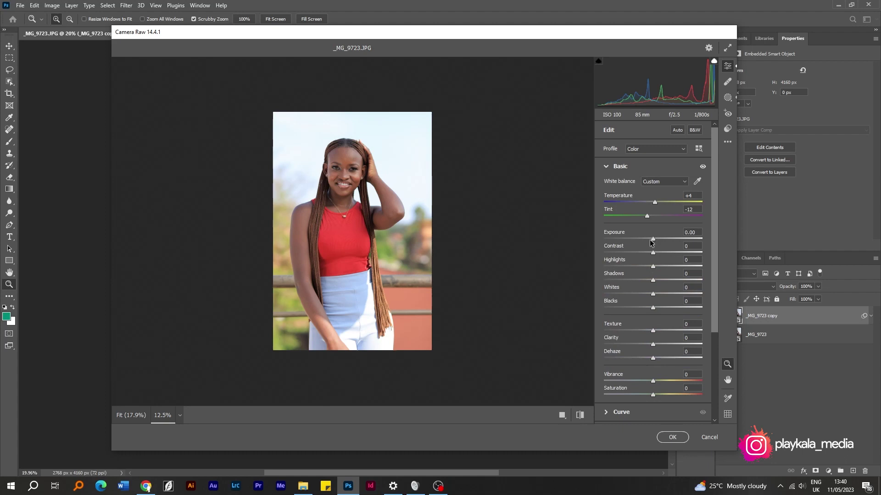
left_click(343, 161)
left_click(634, 266)
mouse_move(634, 266)
left_mouse_down()
mouse_move(626, 267)
mouse_move(636, 267)
left_mouse_up()
scroll(422, 227, "down", 3)
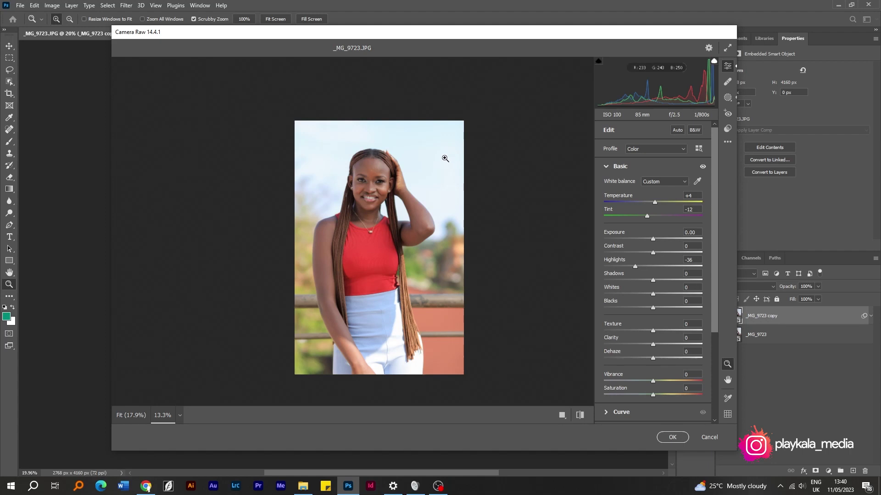
left_click_drag(401, 164, 424, 168)
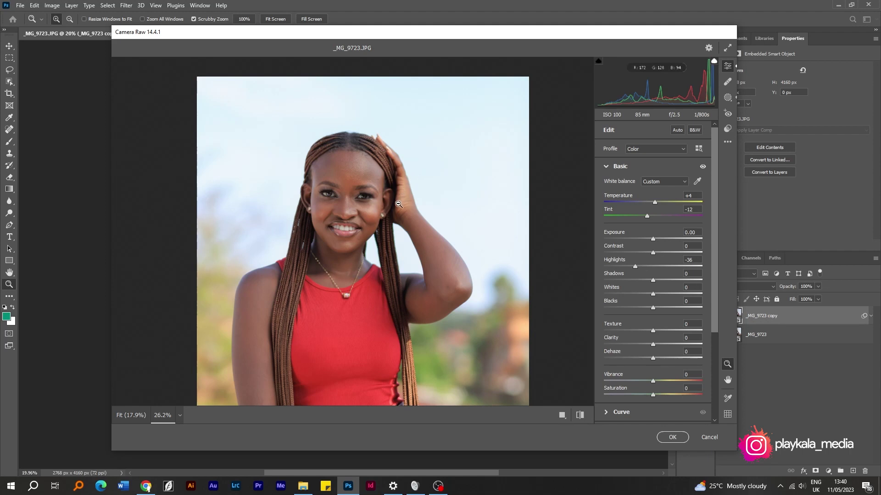
left_click(383, 248, "alt")
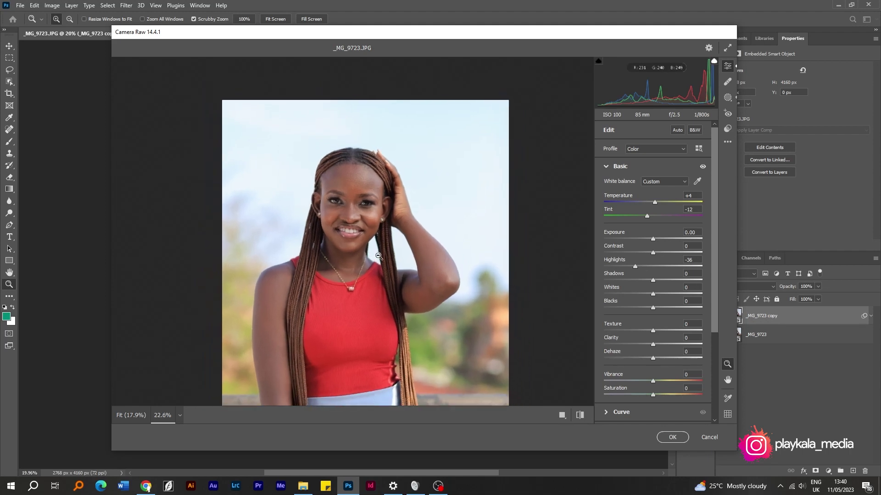
left_click_drag(634, 267, 612, 271)
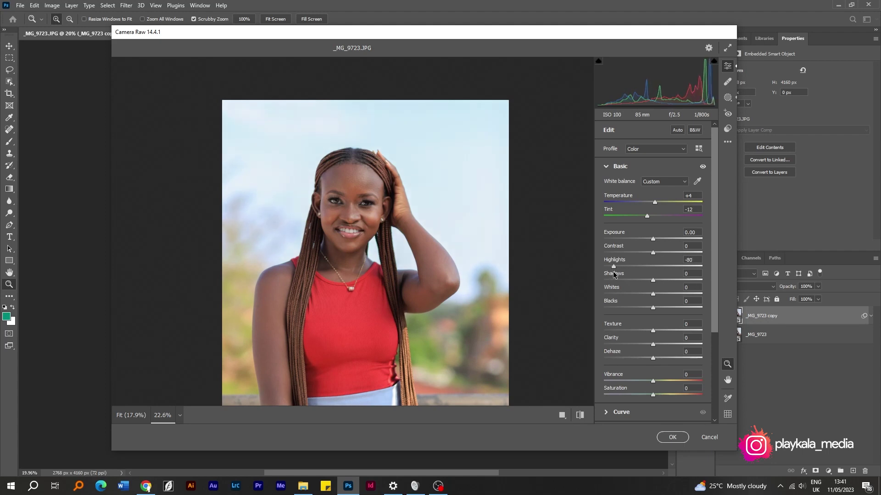
left_click_drag(411, 287, 405, 240)
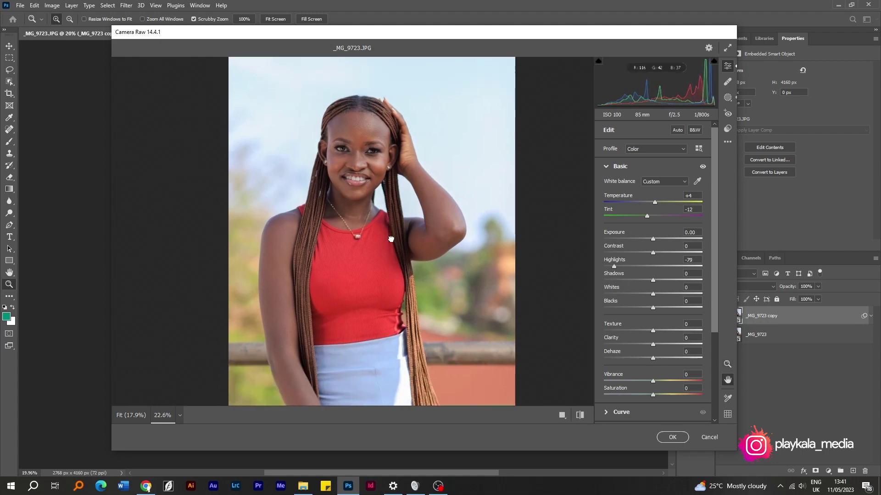
left_click(395, 246, "alt")
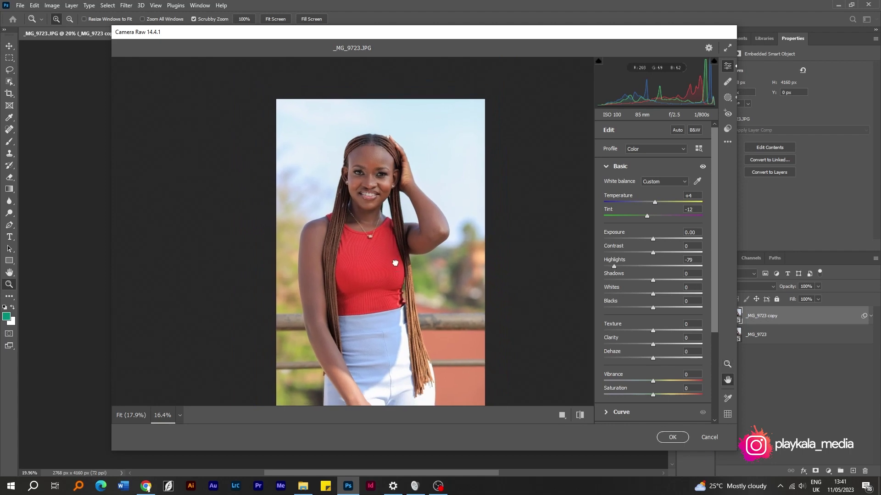
left_click(403, 204, "alt")
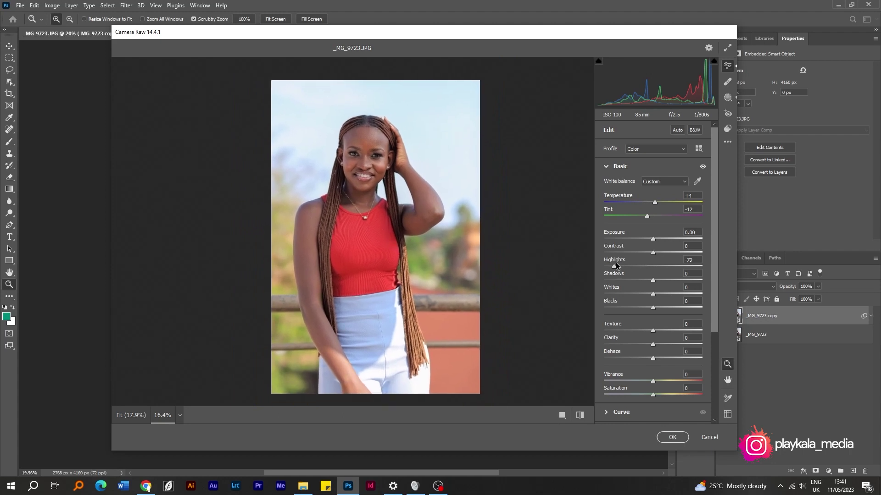
left_click_drag(614, 267, 616, 269)
- Set the Blacks to -27 and the Shadows to +19 in the Basic adjustments
left_click_drag(653, 311, 641, 312)
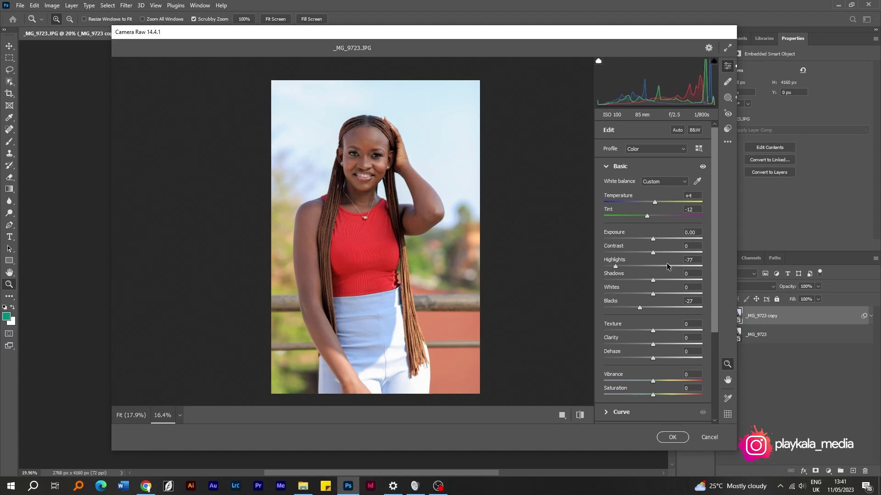
left_click_drag(653, 281, 660, 281)
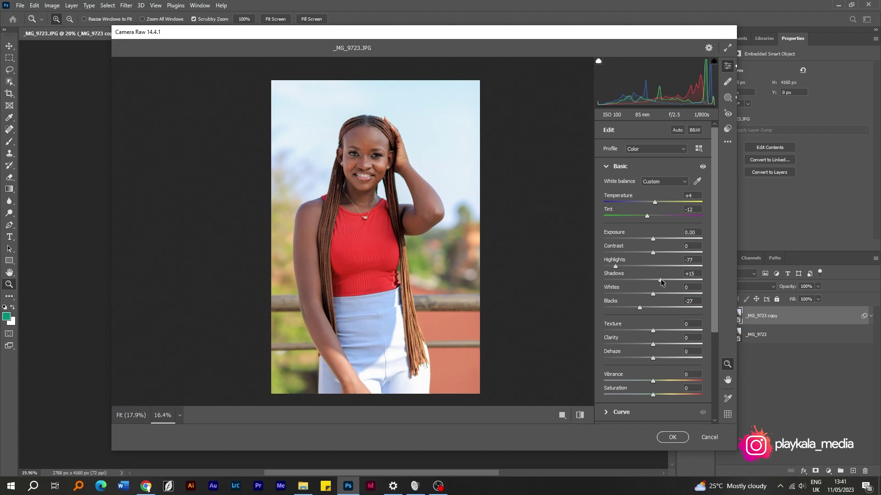
left_click_drag(663, 282, 664, 281)
- Increase the Texture slightly and apply the Camera Raw Filter to the duplicate layer
left_click(390, 153)
left_click_drag(390, 152, 364, 181)
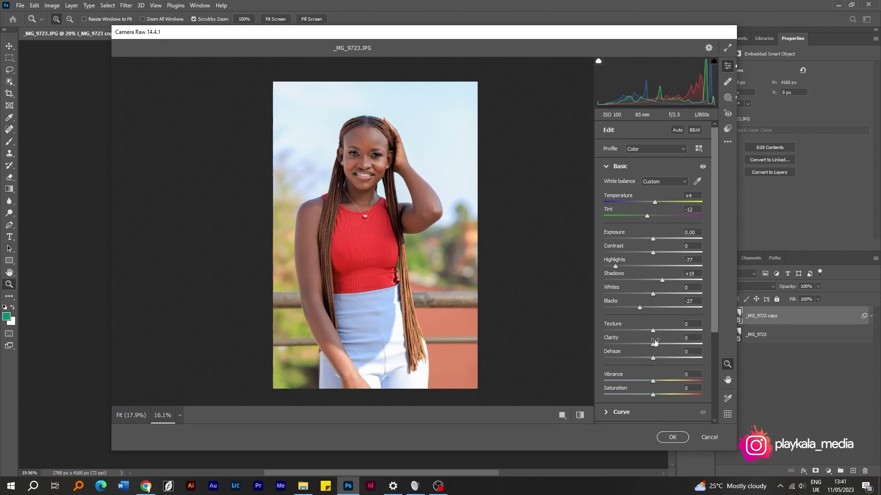
left_click_drag(655, 334, 658, 334)
left_click(672, 436)
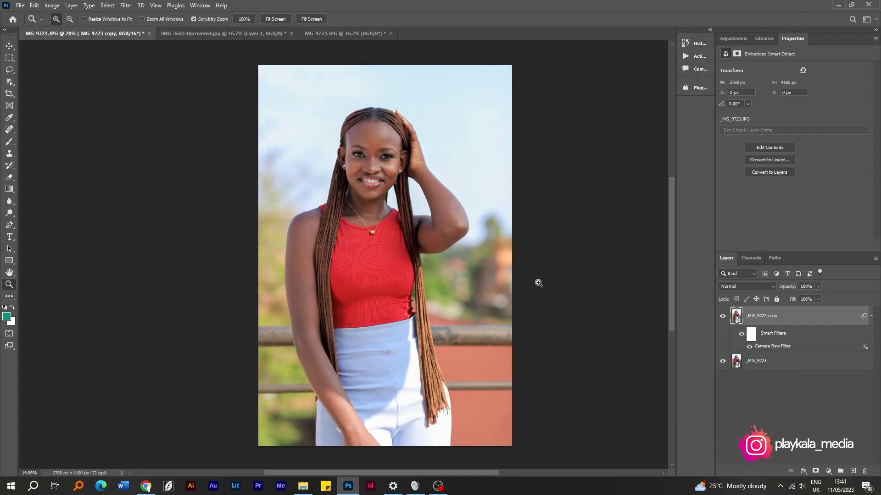
- Compare the edited layer with the original photo beneath it, and examine the face up close
left_click(722, 317)
left_click(722, 319)
left_click(722, 319)
left_click(723, 319)
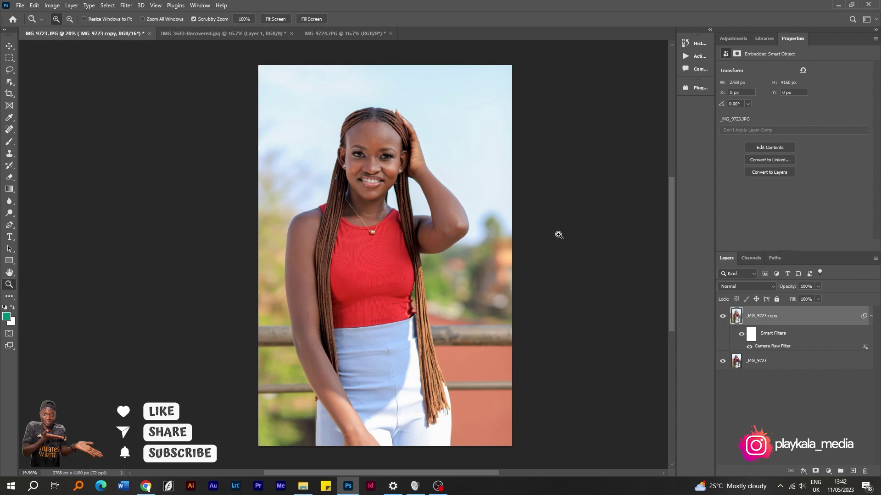
left_click_drag(383, 155, 419, 164)
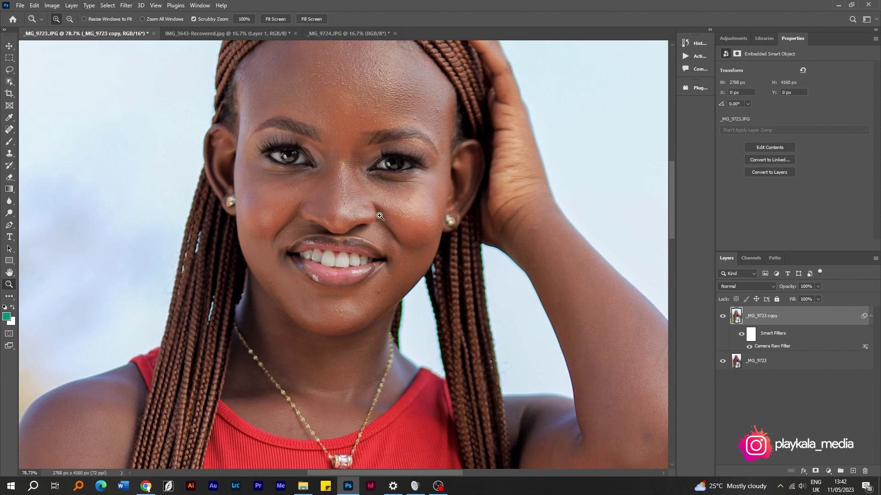
left_click_drag(369, 185, 380, 232)
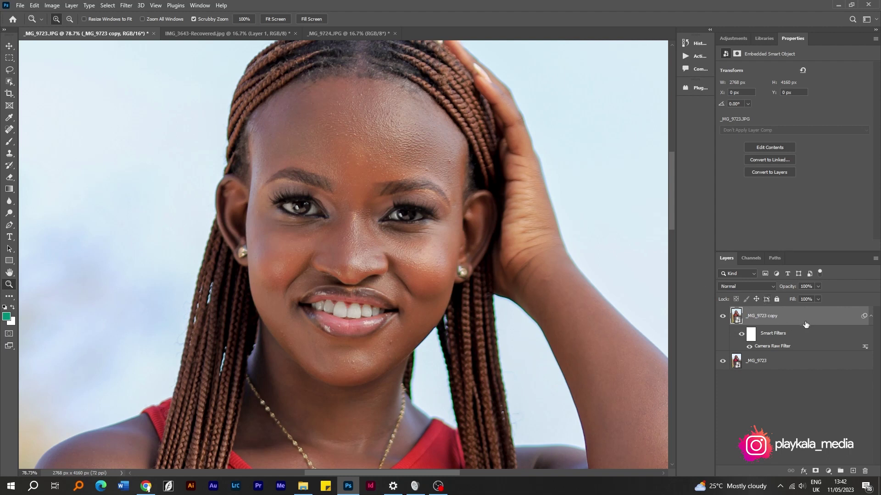
- Duplicate the edited layer and collapse the smart filter lists of both copies
key("ctrl+j")
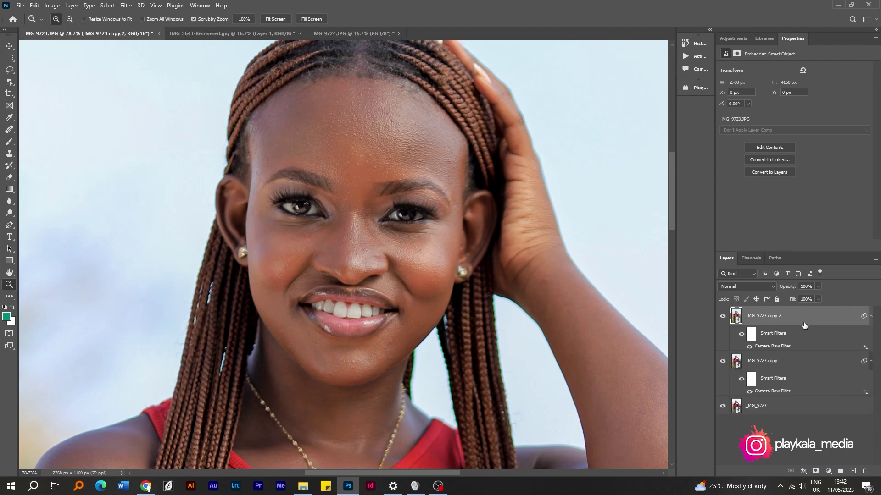
left_click(870, 317)
left_click(870, 335)
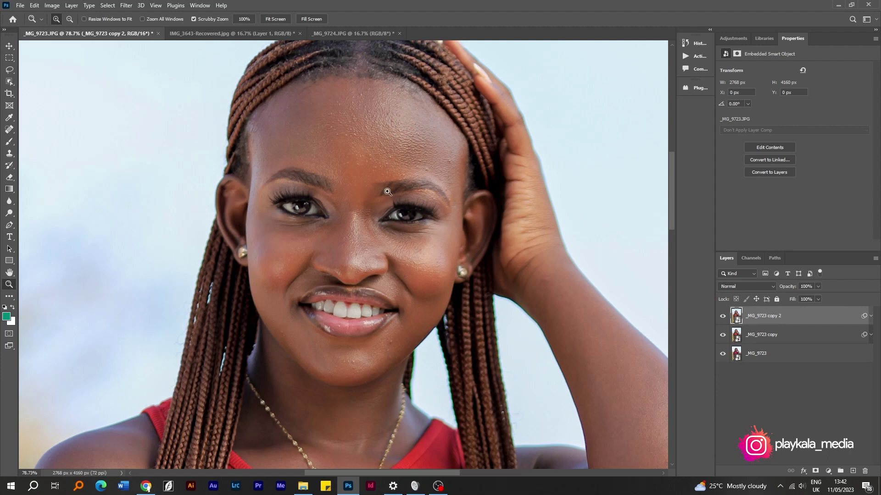
- Convert the top smart object copy into a regular pixel layer, retaining its transforms and smart filters
key("j")
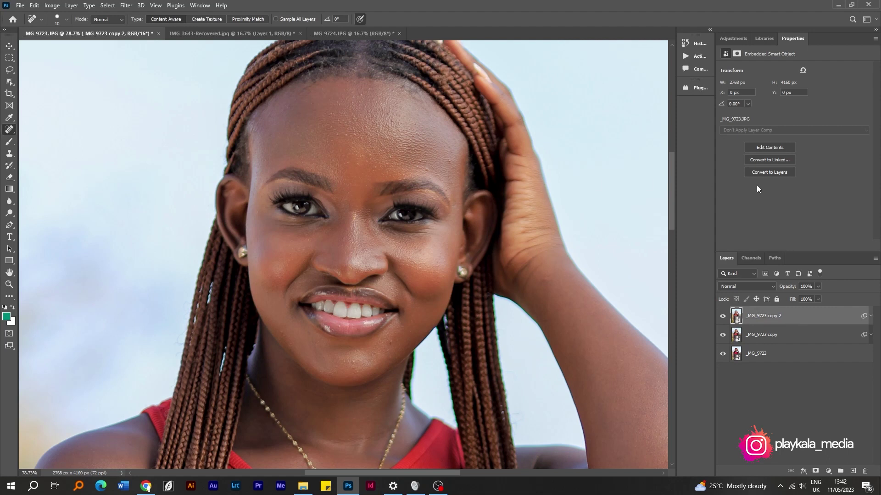
left_click(758, 174)
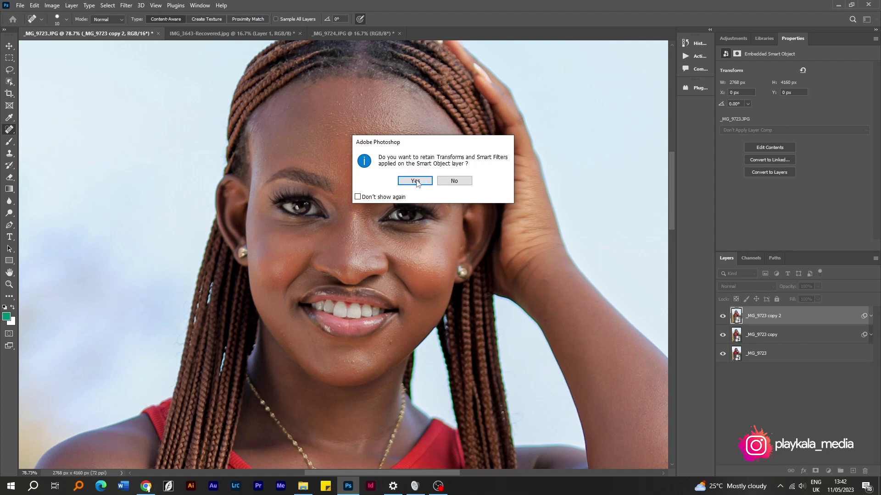
left_click(415, 181)
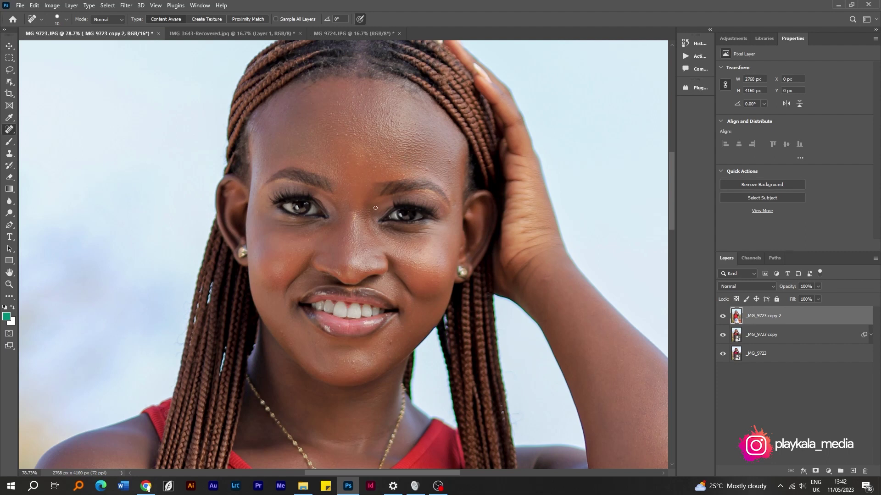
- Clone clean skin over the small blemishes on the chin and face of the top copy with the Clone Stamp
key("s")
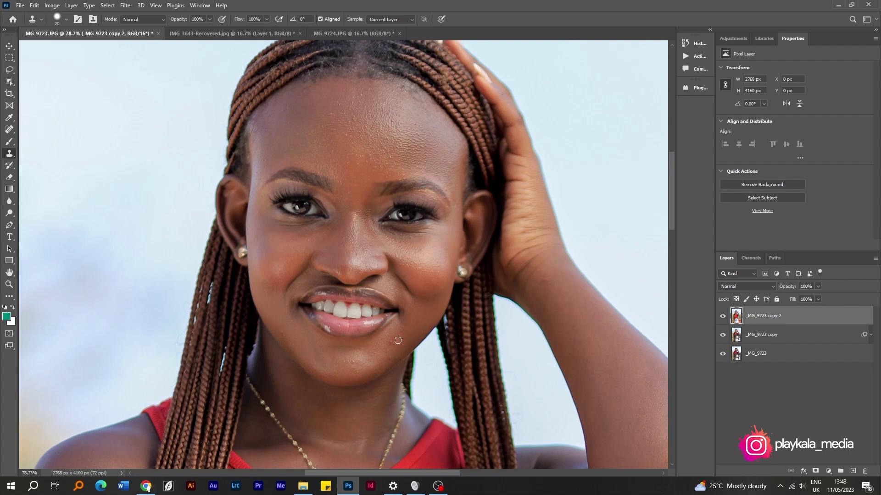
left_click(394, 351, "alt")
mouse_move(354, 365)
left_mouse_down()
mouse_move(346, 364)
mouse_move(353, 373)
left_mouse_up()
left_click_drag(379, 207, 395, 236)
key("ctrl+plus")
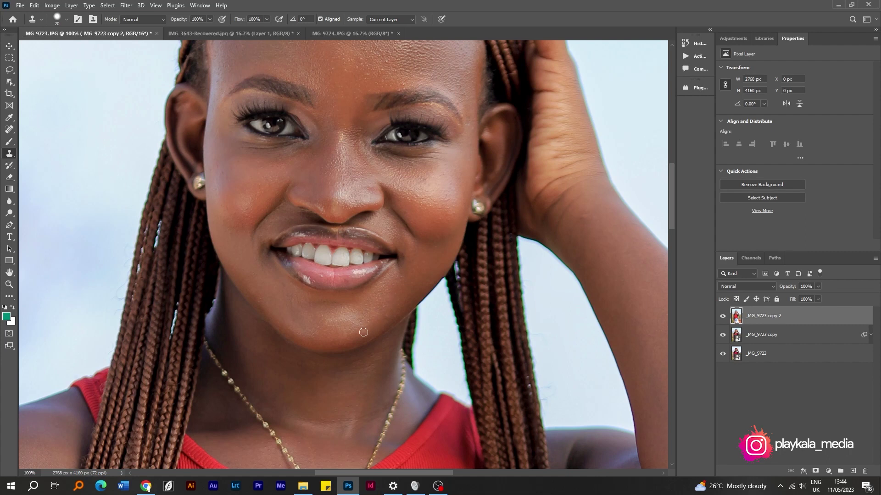
key("bracketleft")
left_click(381, 316, "alt")
scroll(384, 286, "up", 4)
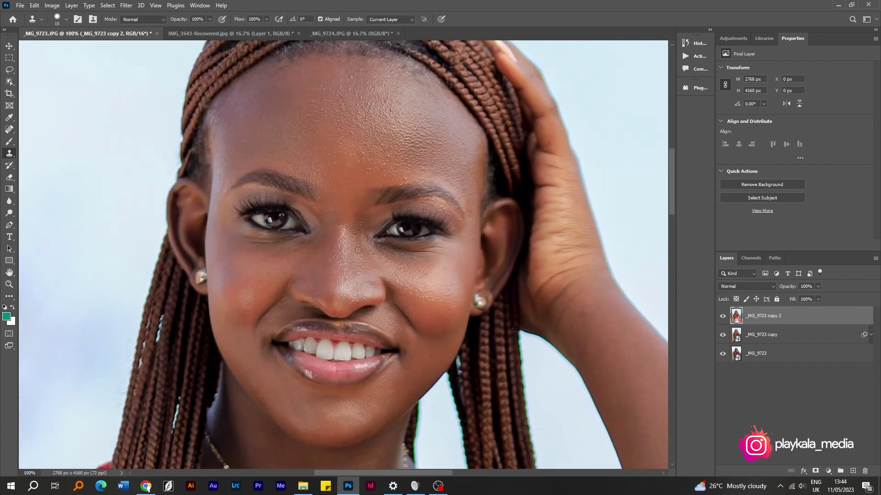
key("ctrl+minus")
key("ctrl+minus")
key("ctrl+minus")
left_click_drag(367, 349, 374, 257)
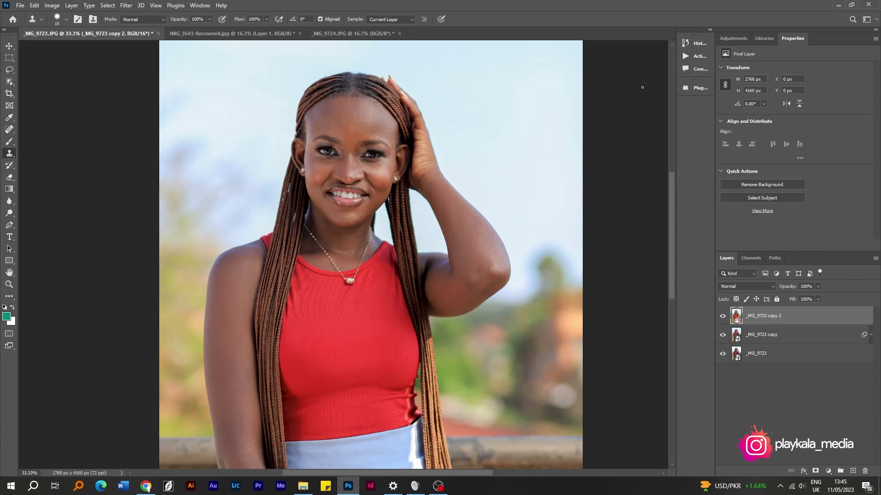
- Run the Frequency Separation action on the retouched copy and continue to its Gaussian Blur setting
left_click(686, 56)
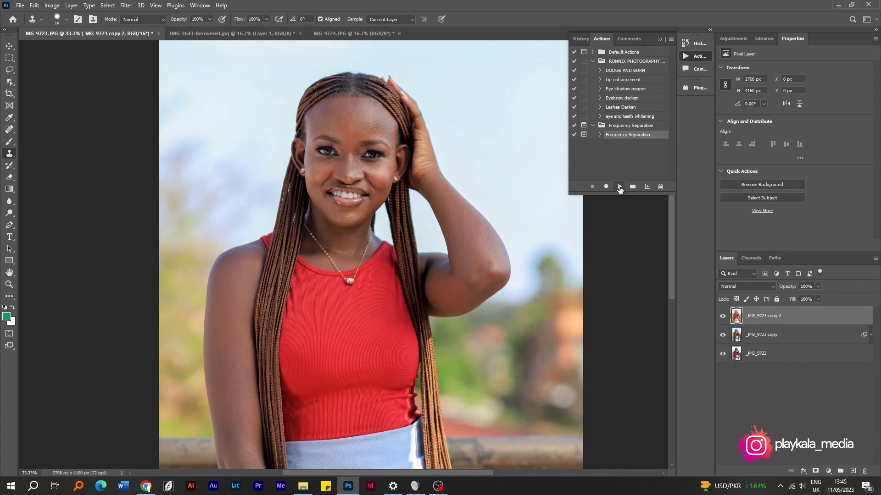
left_click(619, 187)
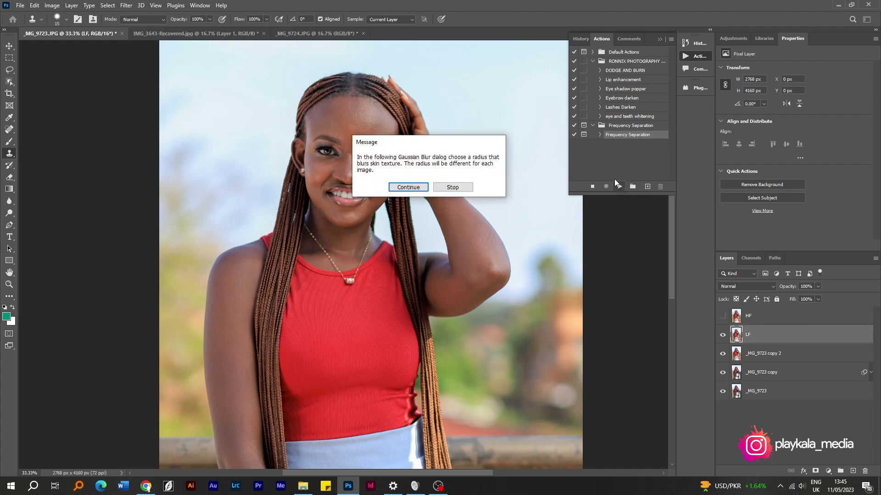
left_click(413, 188)
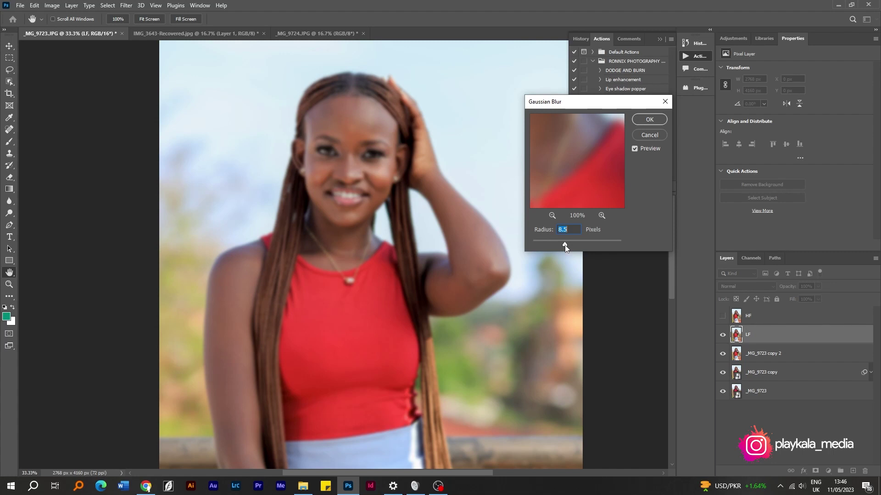
- Set the Gaussian Blur radius to 7.0 pixels while checking the face in the preview, and let the action finish
left_click_drag(565, 248, 560, 246)
left_click_drag(564, 175, 588, 199)
left_click(550, 215)
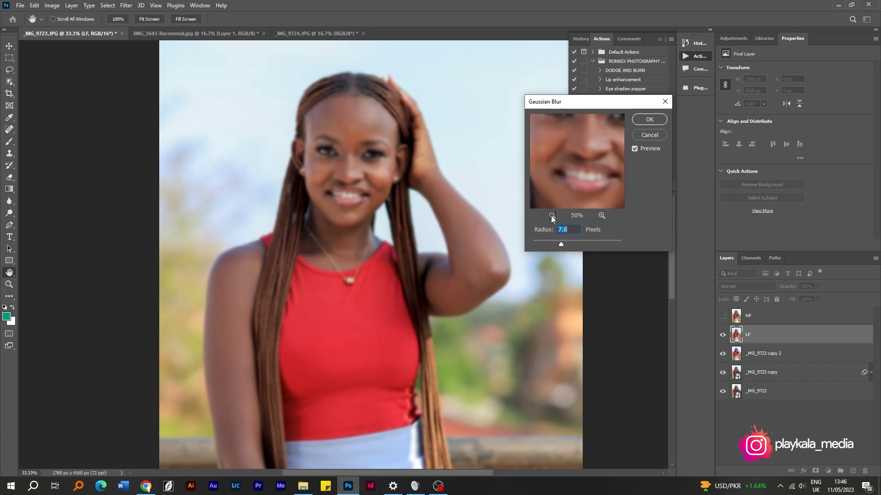
left_click(552, 216)
left_click_drag(593, 154, 582, 165)
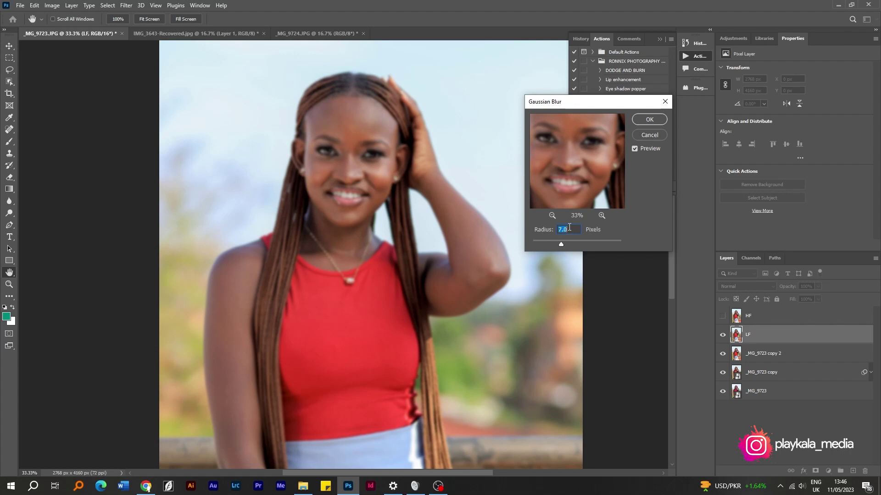
left_click_drag(560, 241, 547, 244)
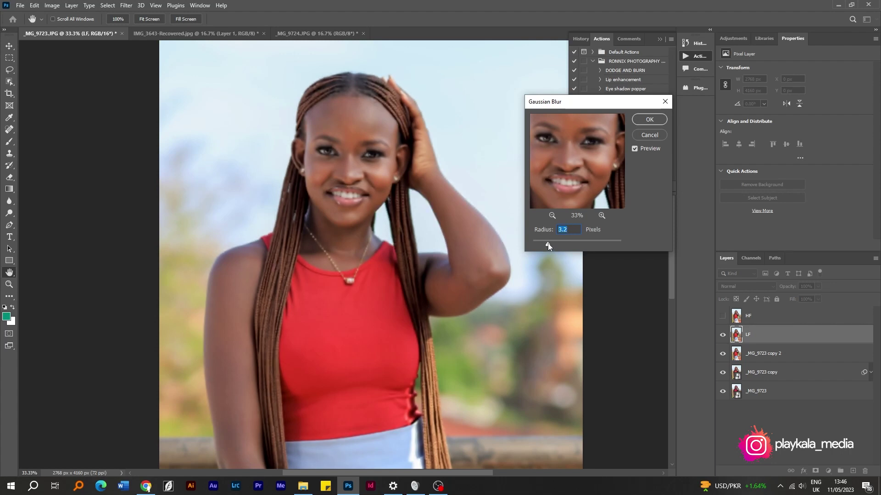
left_click_drag(553, 243, 563, 248)
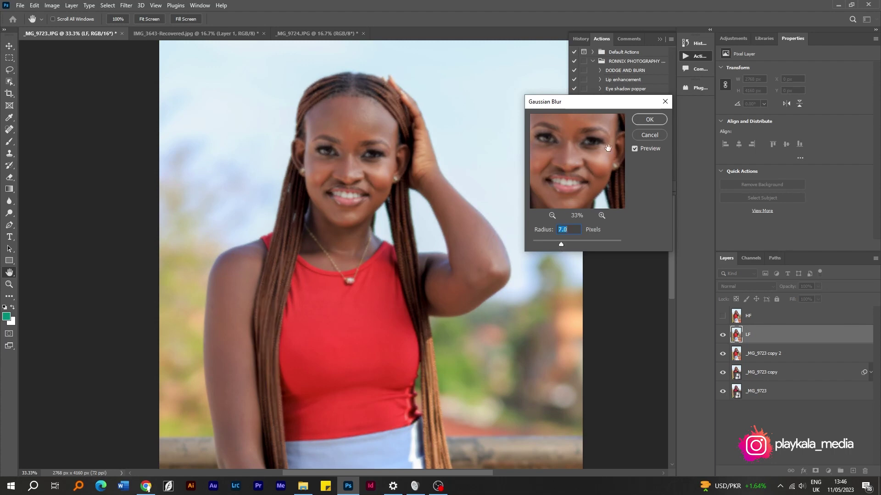
left_click(648, 121)
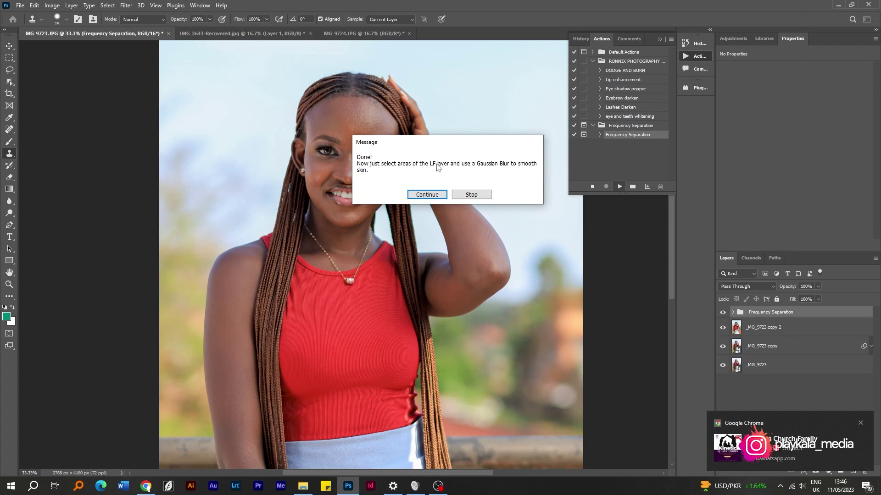
left_click(428, 194)
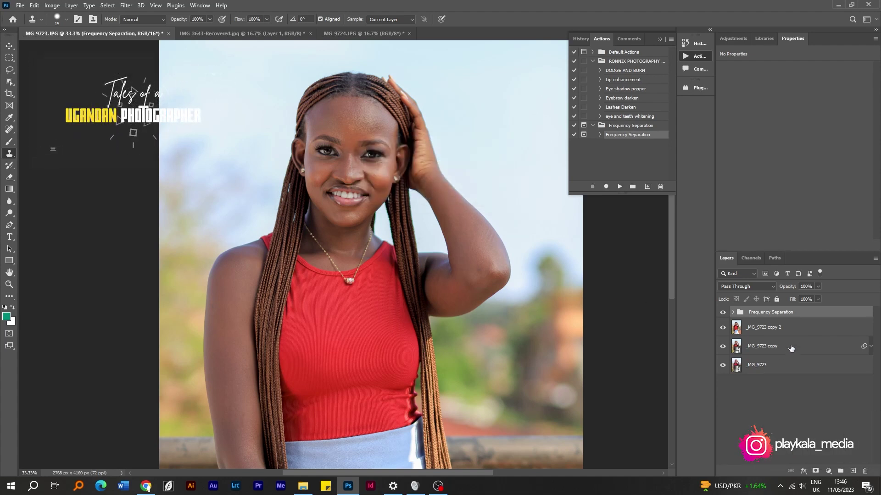
- Select the LF layer inside the Frequency Separation group and activate the Mixer Brush tool
left_click(732, 313)
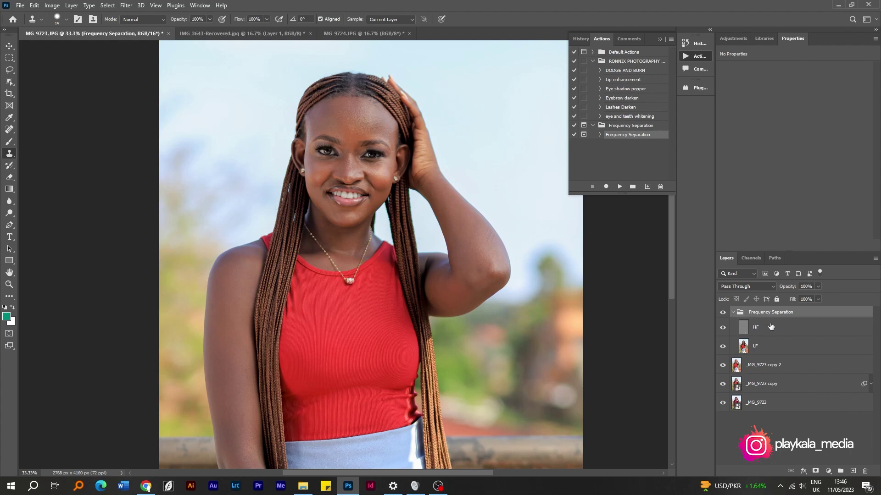
left_click(769, 346)
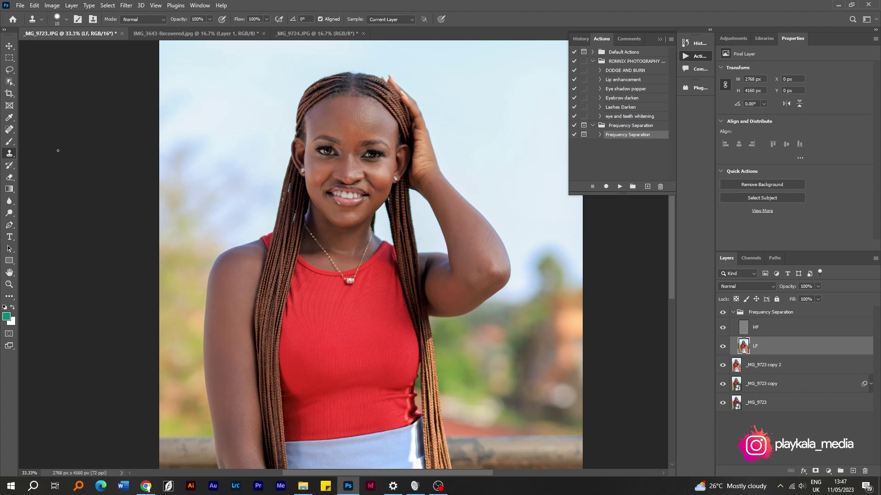
left_click(8, 143)
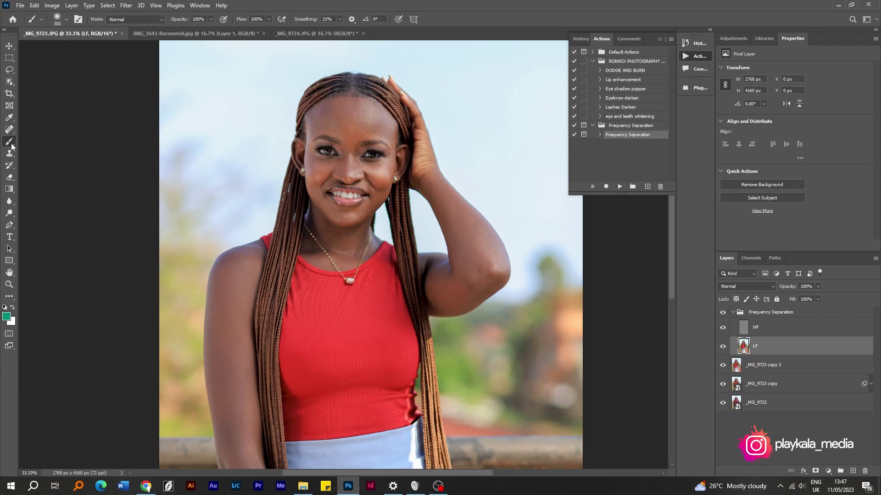
right_click(11, 144)
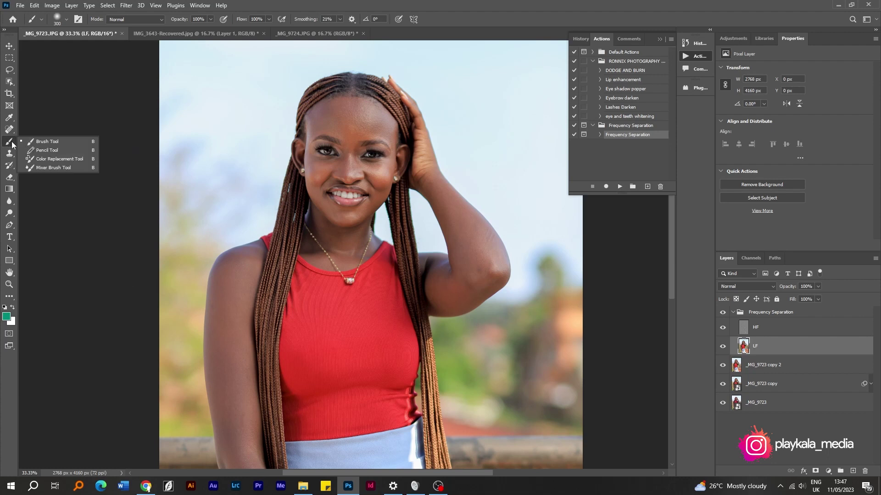
left_click(45, 168)
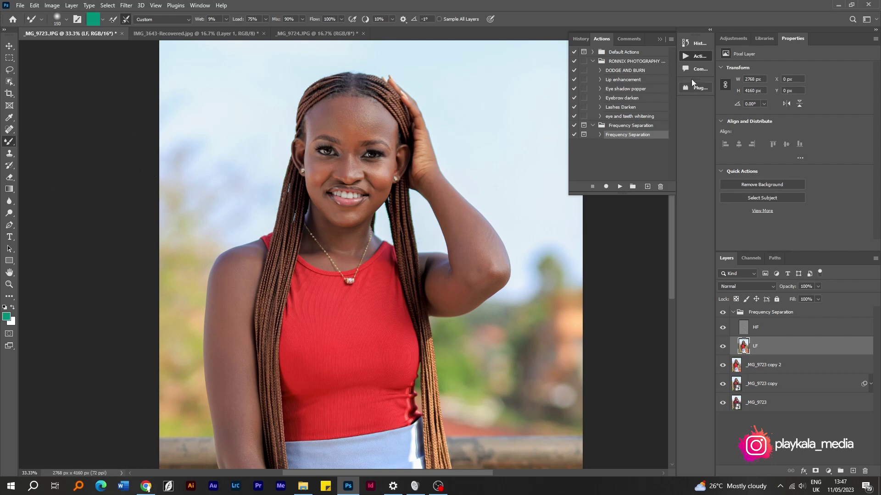
left_click(700, 56)
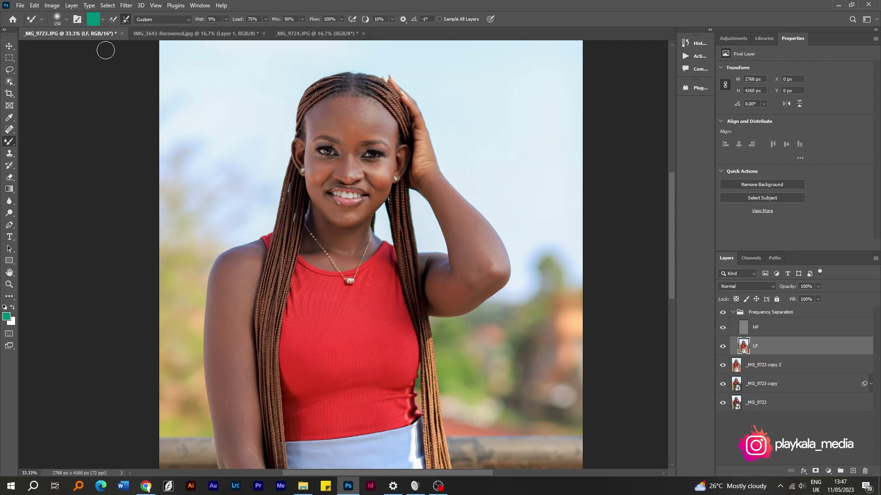
- Empty the Mixer Brush of its green paint with the Clean Brush option
left_click(103, 20)
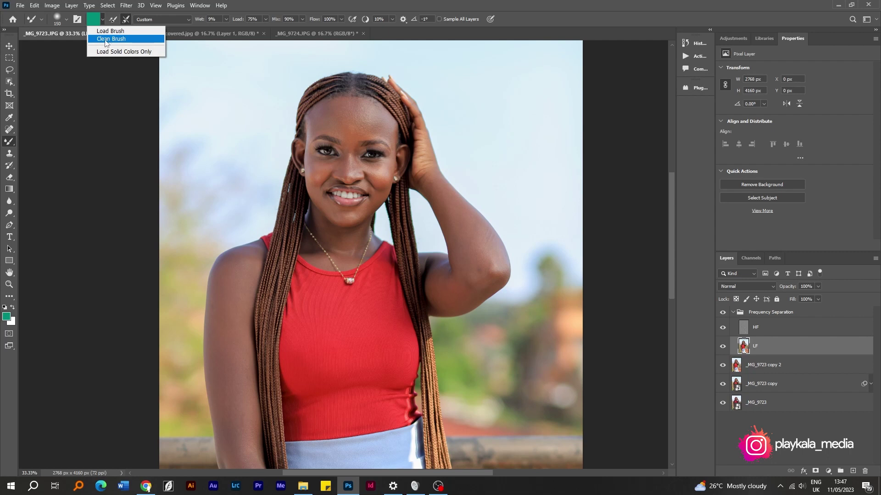
left_click(106, 40)
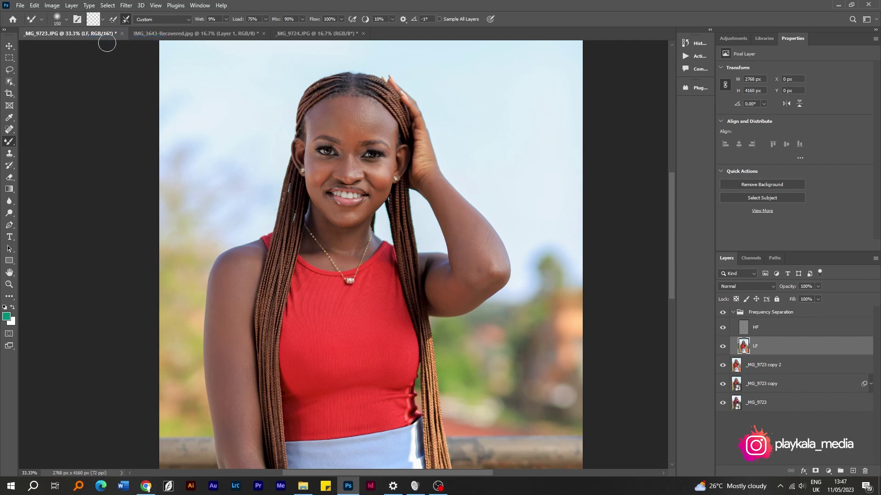
left_click(126, 20)
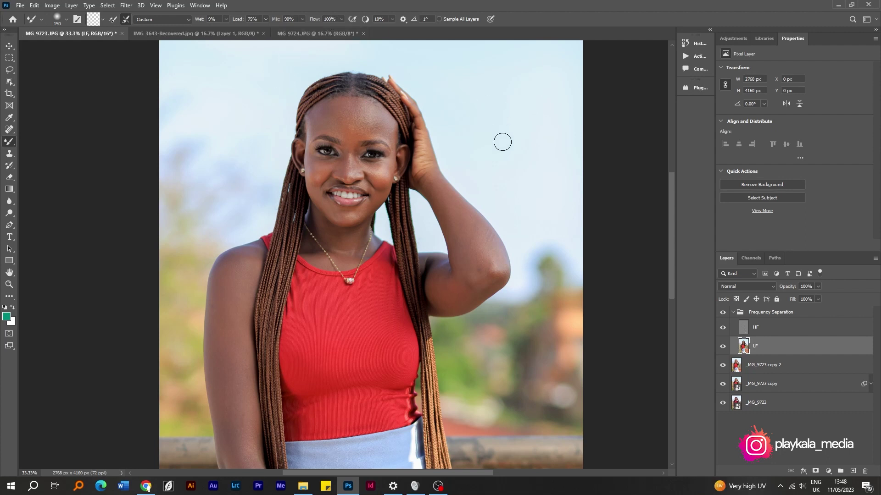
- Hide the HF texture layer to work on the blurred LF layer alone
left_click_drag(436, 170, 443, 174)
key("space")
mouse_move(426, 186)
left_mouse_down()
mouse_move(483, 120)
mouse_move(455, 174)
mouse_move(467, 172)
left_mouse_up()
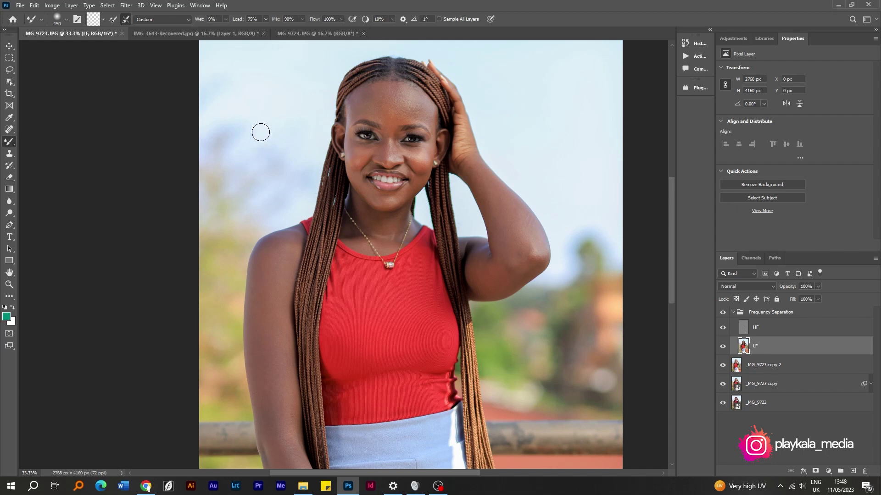
left_click(724, 328)
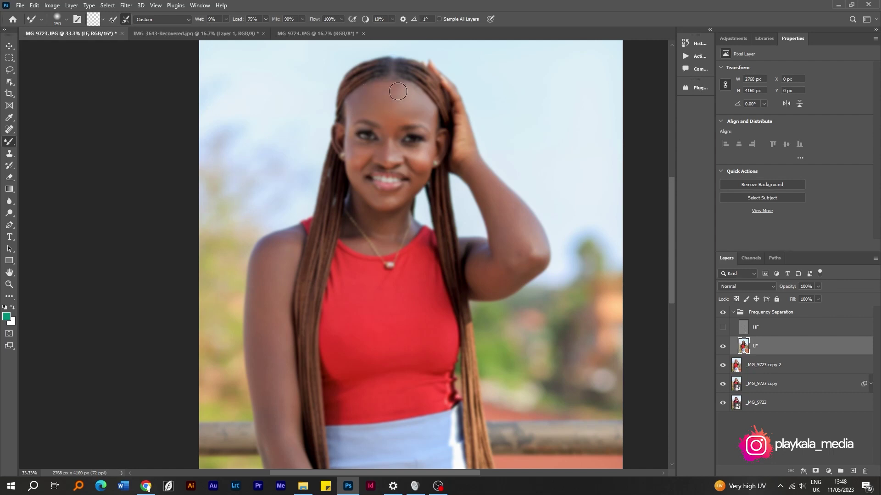
left_click_drag(391, 110, 375, 129)
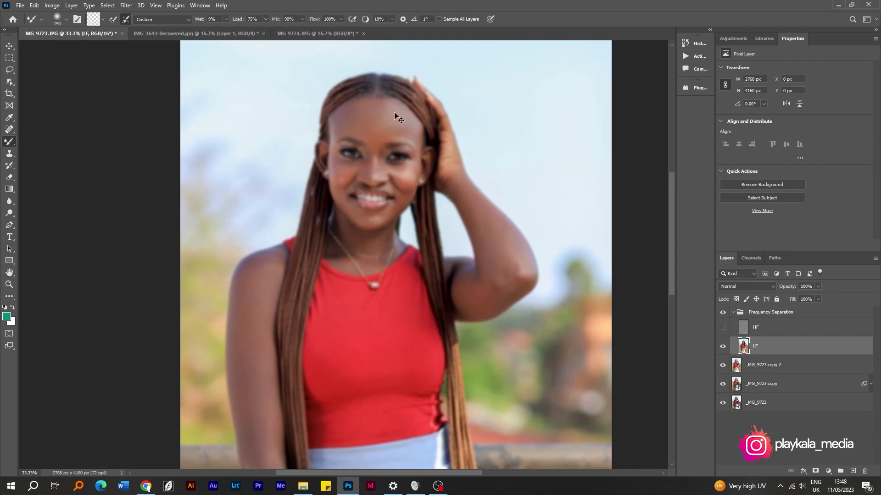
key("ctrl+plus")
key("ctrl+minus")
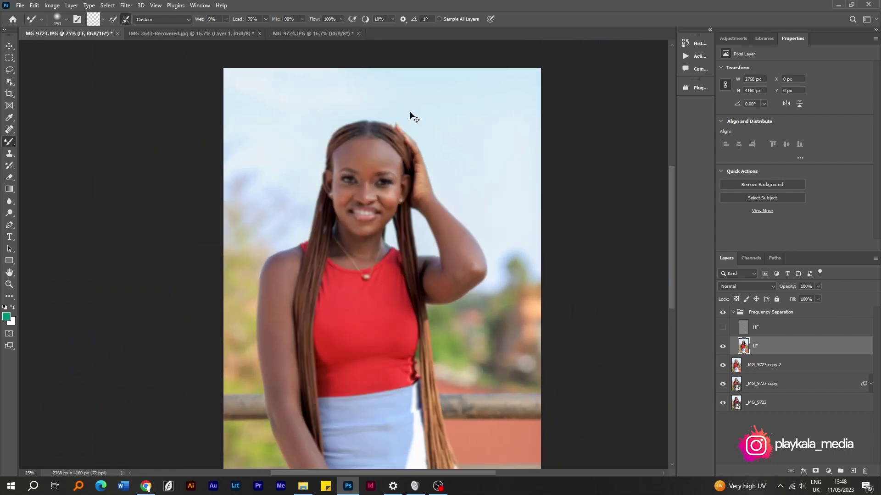
- Reduce the Mixer Brush to 80 px and blend the skin tones on the cheek, forehead and chin
key("bracketleft")
key("bracketleft")
key("bracketleft")
key("bracketleft")
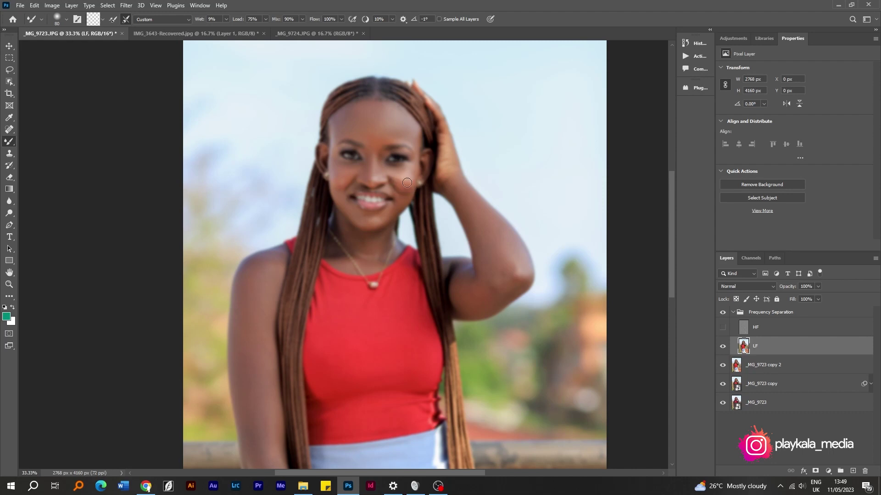
left_click_drag(406, 167, 405, 183)
mouse_move(404, 181)
left_mouse_down()
mouse_move(418, 140)
mouse_move(405, 133)
left_mouse_up()
left_click_drag(386, 220, 388, 220)
- Enlarge the Mixer Brush to 175 px and smooth the skin tones on the arms
key("bracketright")
key("bracketright")
key("bracketright")
key("bracketright")
key("bracketright")
key("bracketright")
key("bracketright")
mouse_move(461, 294)
left_mouse_down()
mouse_move(470, 287)
mouse_move(474, 299)
mouse_move(515, 273)
mouse_move(507, 292)
left_mouse_up()
scroll(292, 282, "down", 4)
key("ctrl+minus")
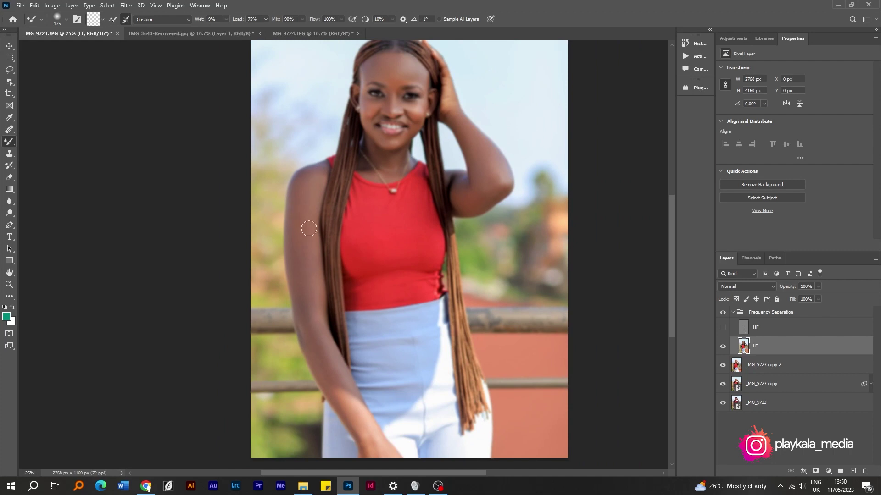
- Show the HF texture layer again and examine the smoothed skin on the arms and face
left_click(723, 328)
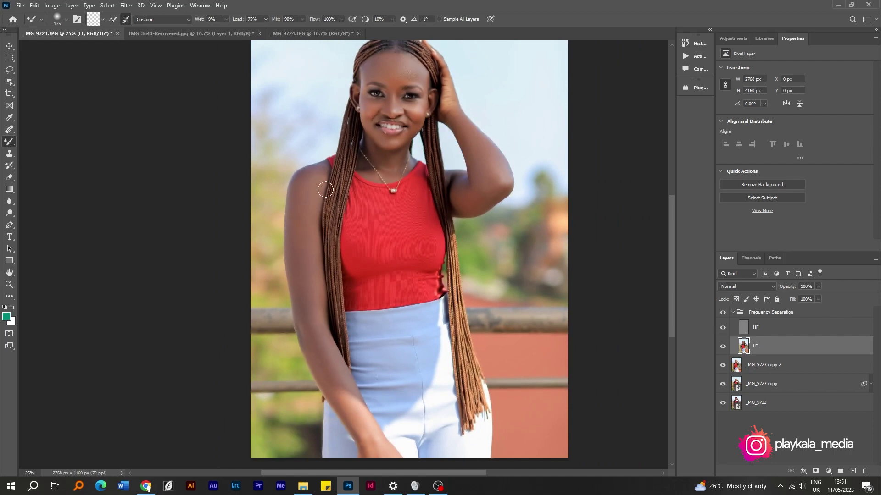
scroll(321, 239, "down", 5)
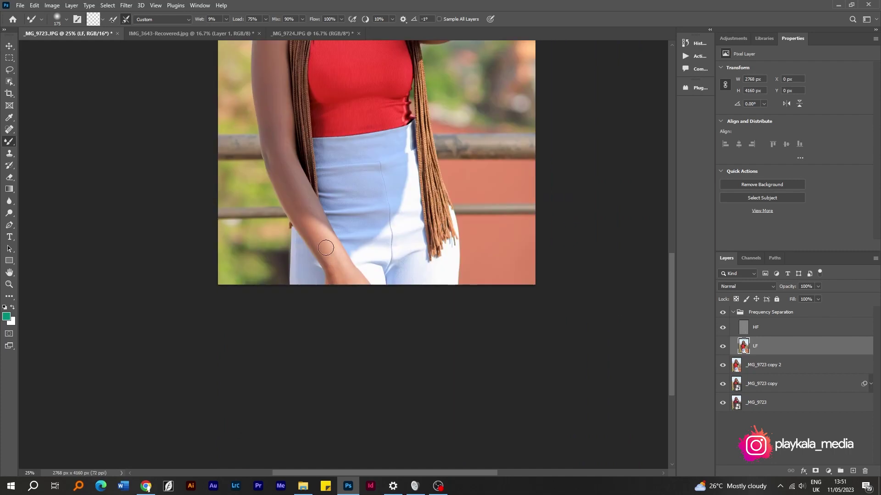
scroll(337, 265, "up", 7)
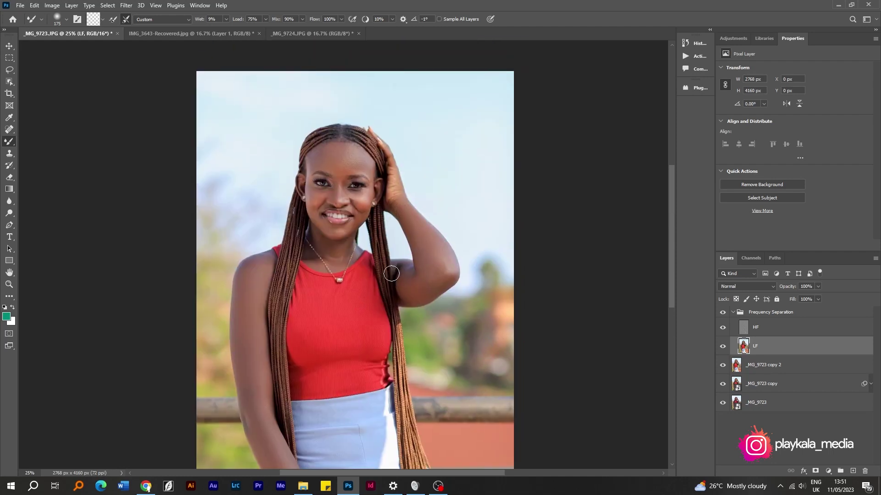
scroll(364, 161, "up", 4)
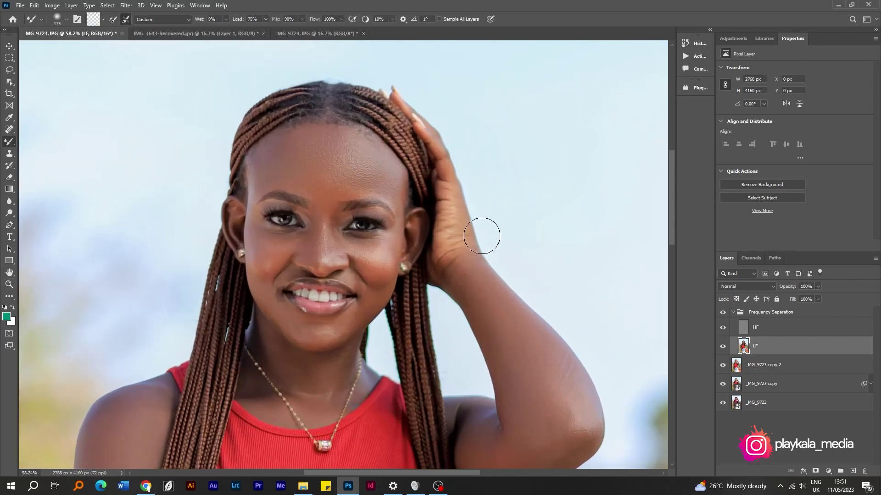
- Smooth the skin at the wrist of the raised arm and reduce the Mixer Brush to 60 px
left_click_drag(473, 235, 467, 241)
key("bracketleft")
key("bracketleft")
key("bracketleft")
key("bracketleft")
key("bracketleft")
key("bracketleft")
key("bracketleft")
key("bracketleft")
key("bracketleft")
key("bracketleft")
key("bracketleft")
key("bracketright")
- Toggle the Frequency Separation group's visibility to compare the skin before and after smoothing
left_click(722, 313)
left_click(723, 313)
left_click_drag(399, 335, 424, 298)
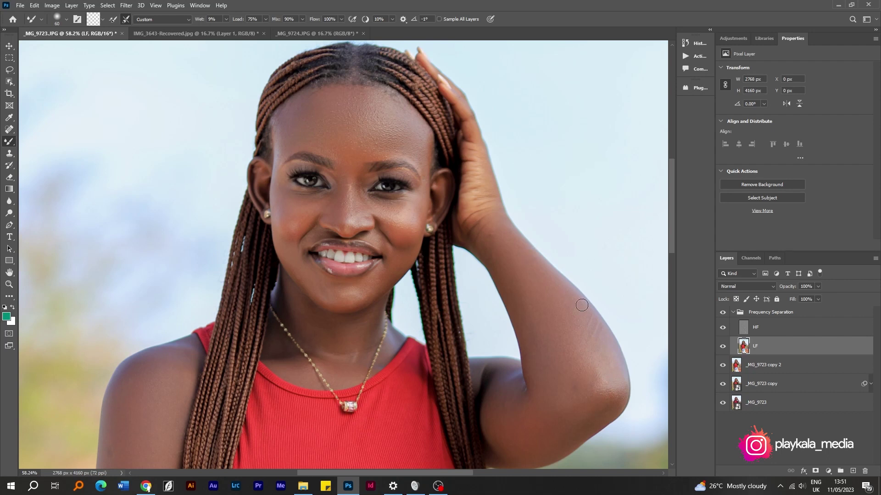
left_click(723, 314)
left_click(723, 314)
left_click(722, 321)
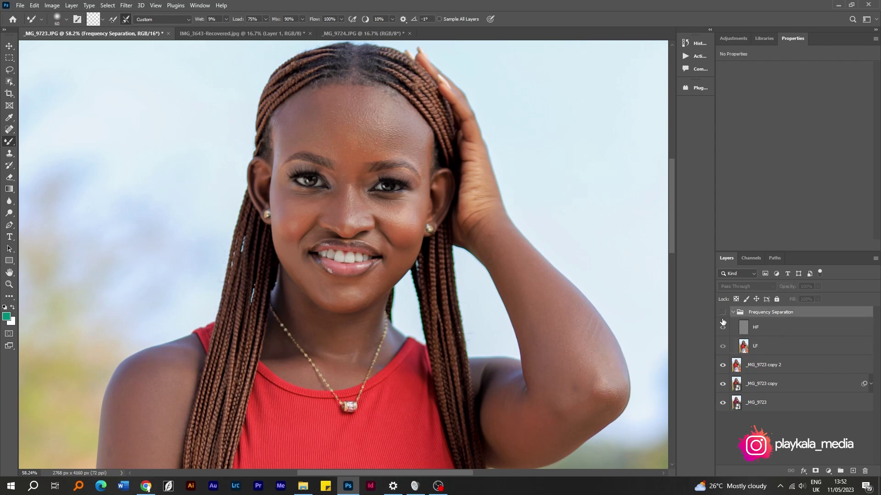
left_click(723, 316)
left_click(723, 316)
left_click(723, 316)
left_click(722, 316)
left_click(723, 316)
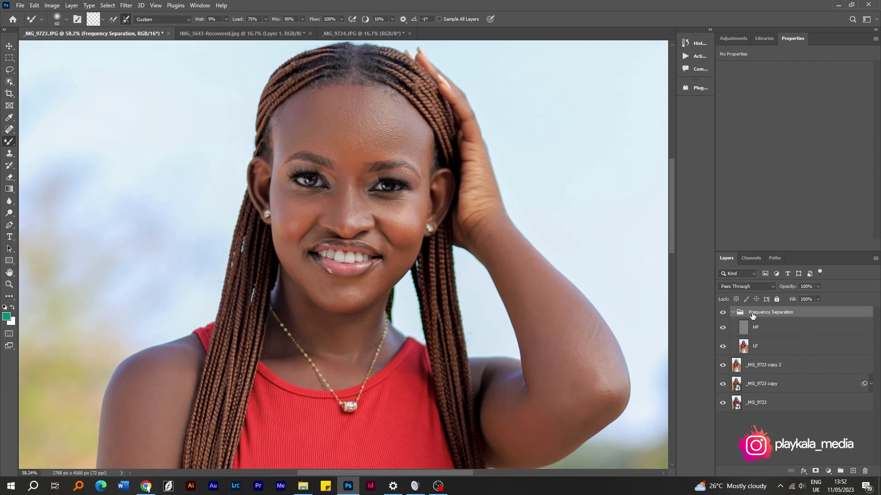
- Blend the skin tones on the nose, forehead, chin and cheeks of the LF layer with the 60 px Mixer Brush
left_click(763, 347)
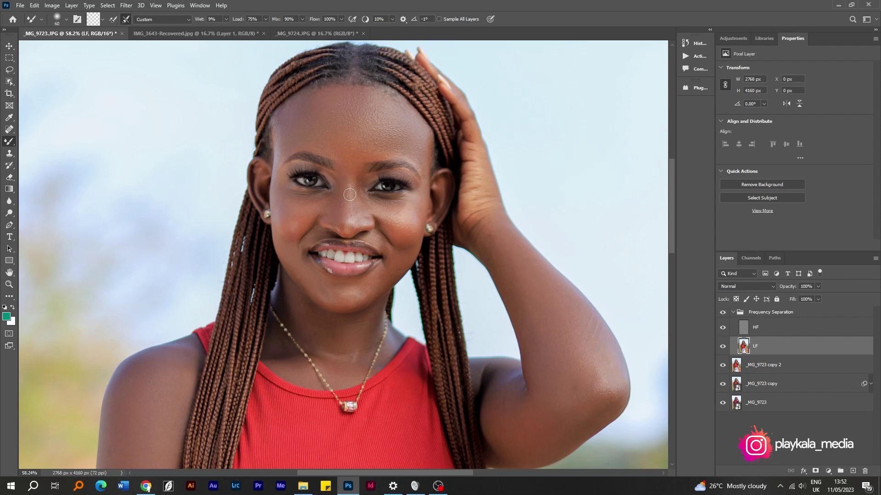
mouse_move(363, 210)
left_mouse_down()
mouse_move(413, 199)
mouse_move(415, 224)
mouse_move(417, 162)
mouse_move(428, 145)
left_mouse_up()
mouse_move(281, 146)
left_mouse_down()
mouse_move(273, 191)
mouse_move(280, 209)
mouse_move(282, 173)
mouse_move(292, 238)
mouse_move(304, 228)
mouse_move(298, 222)
left_mouse_up()
mouse_move(302, 282)
left_mouse_down()
mouse_move(347, 300)
mouse_move(330, 288)
mouse_move(362, 281)
mouse_move(329, 285)
mouse_move(380, 280)
mouse_move(334, 300)
mouse_move(353, 301)
mouse_move(335, 293)
mouse_move(365, 289)
mouse_move(329, 291)
mouse_move(373, 293)
mouse_move(400, 264)
mouse_move(357, 328)
mouse_move(372, 287)
left_mouse_up()
mouse_move(408, 202)
left_mouse_down()
mouse_move(385, 190)
mouse_move(388, 239)
mouse_move(422, 224)
left_mouse_up()
- Stamp all visible layers into a new layer above the collapsed Frequency Separation group and select the subject on it
key("ctrl+minus")
key("ctrl+minus")
key("ctrl+minus")
key("ctrl+minus")
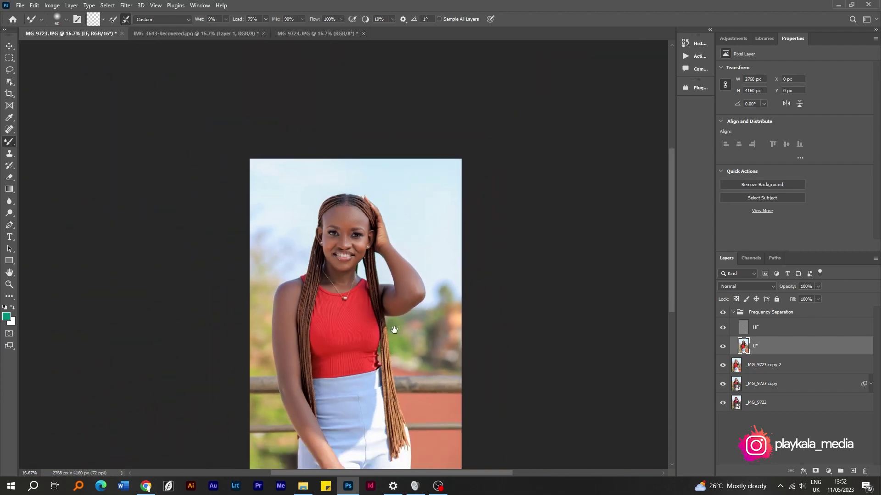
left_click_drag(394, 328, 406, 244)
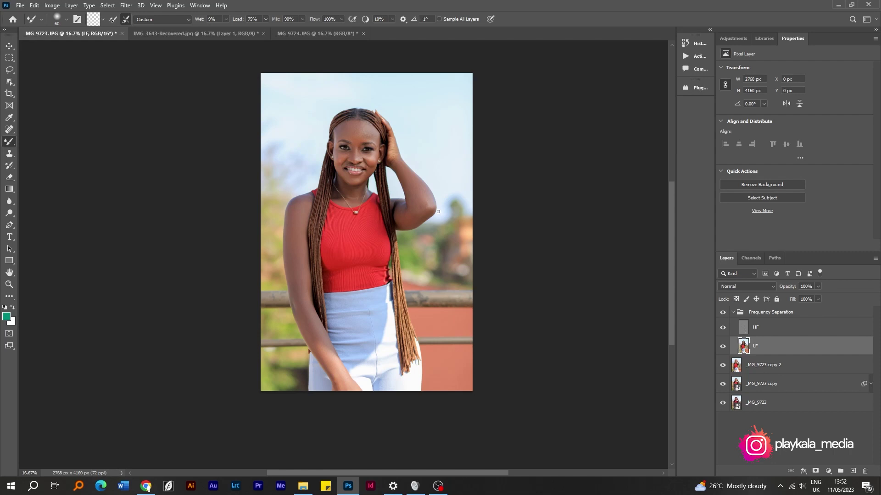
scroll(419, 170, "up", 3)
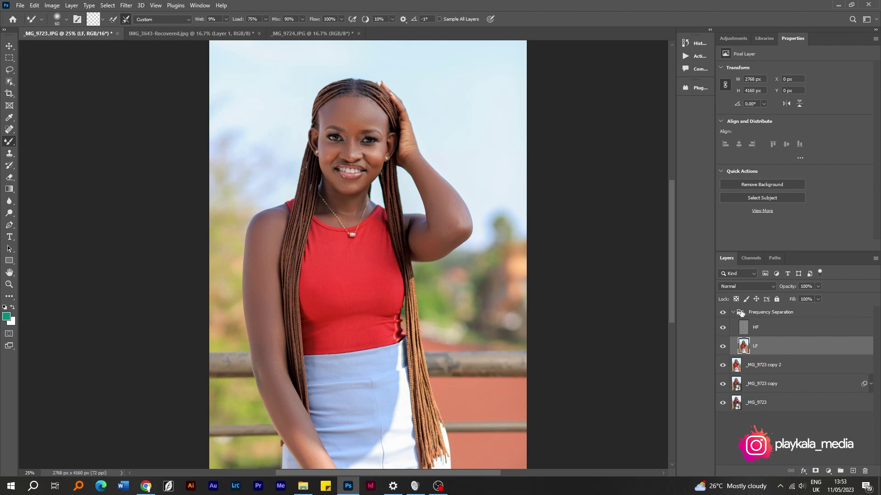
left_click(733, 312)
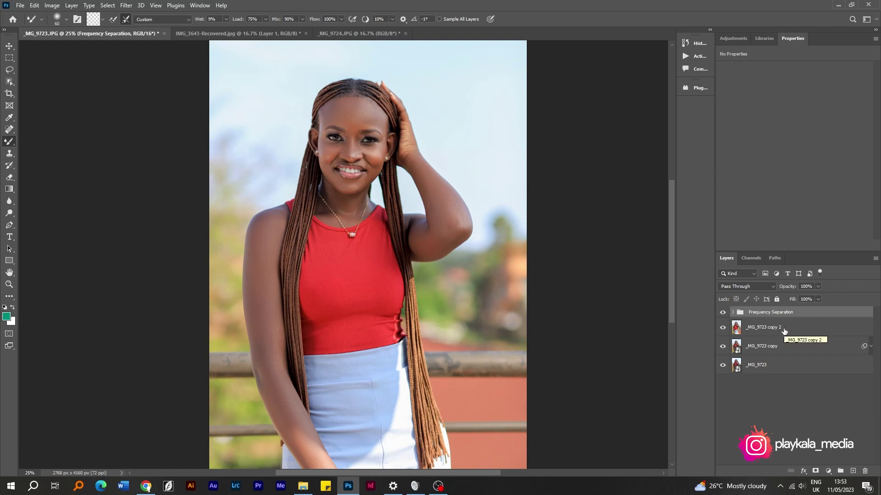
left_click(780, 388)
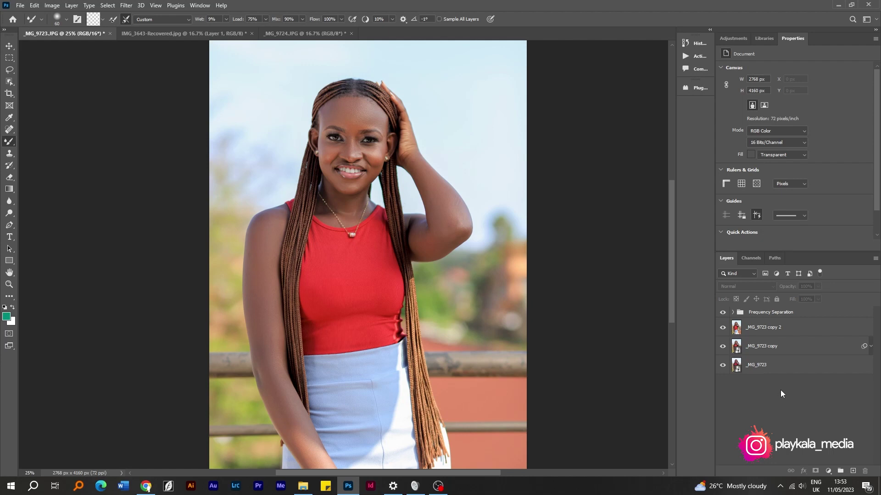
key("ctrl+shift+alt+e")
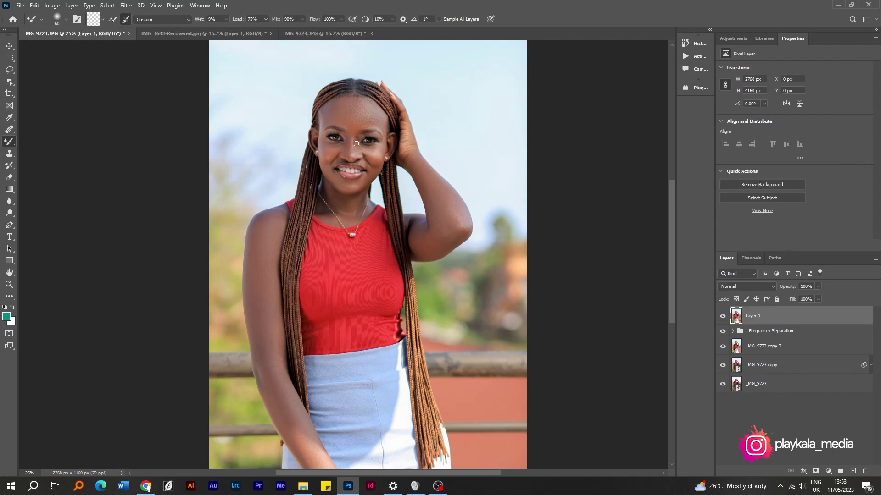
key("ctrl+minus")
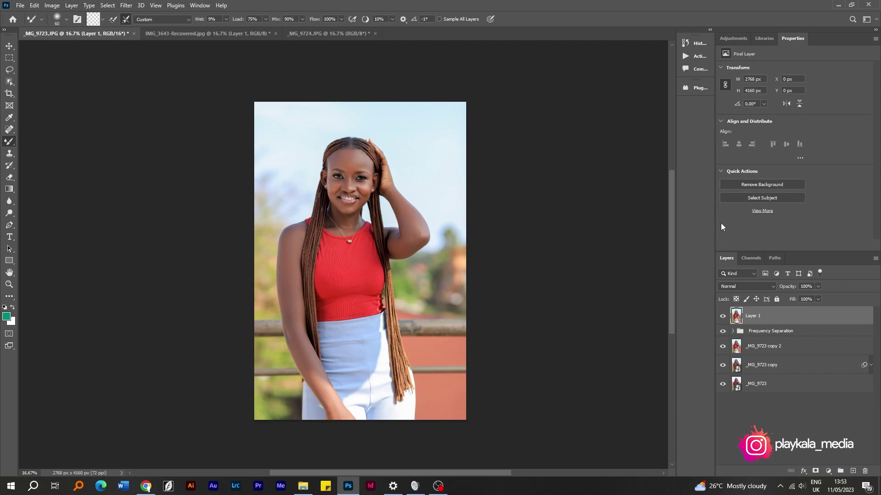
left_click(755, 198)
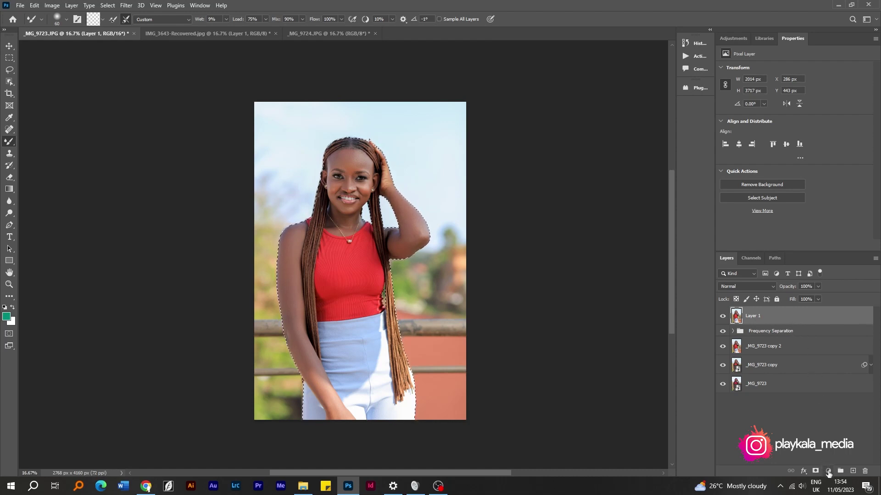
left_click(828, 472)
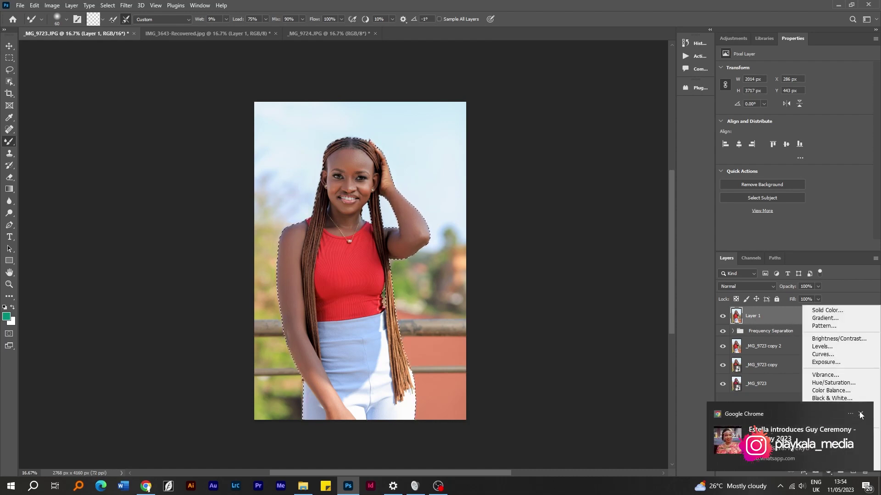
left_click(860, 415)
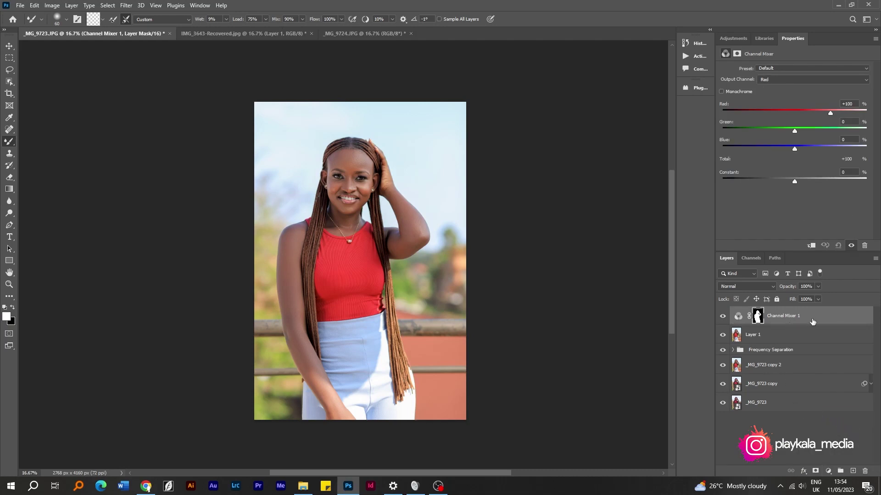
key("ctrl+z")
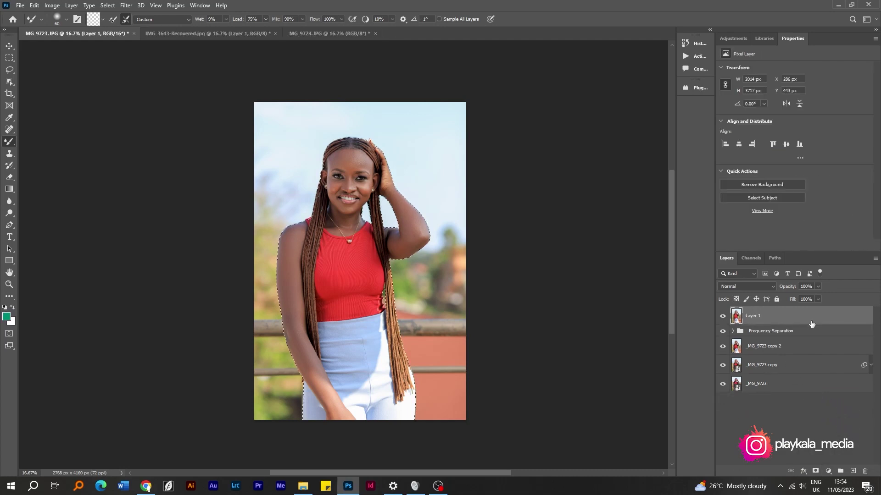
- Add a Brightness/Contrast adjustment layer limited to the selected subject and set its brightness to 13
left_click(829, 471)
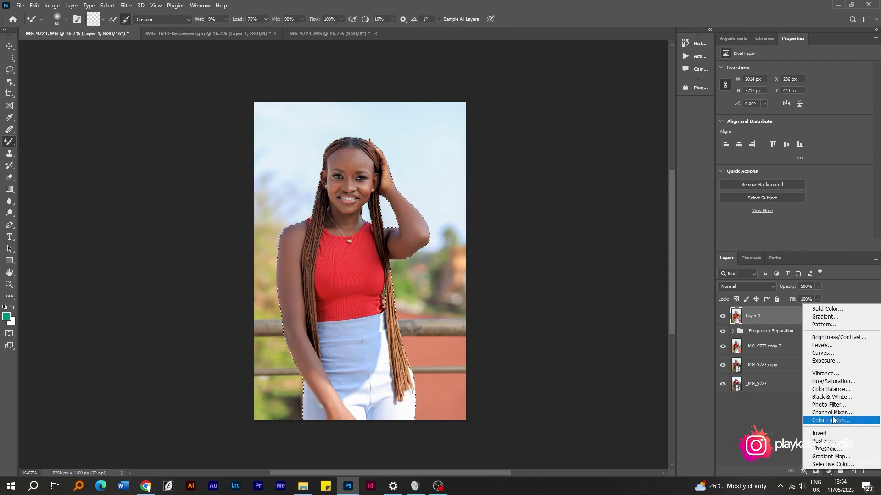
left_click(838, 338)
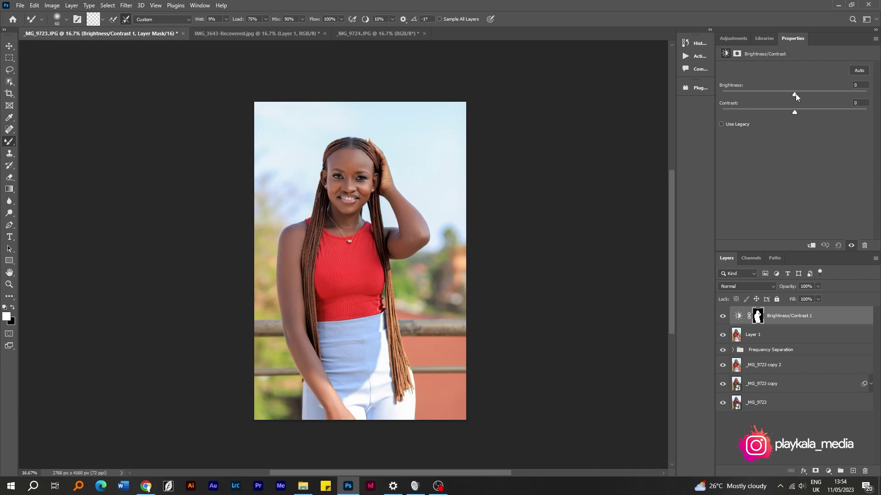
mouse_move(794, 94)
left_mouse_down()
mouse_move(809, 95)
mouse_move(780, 98)
mouse_move(818, 101)
mouse_move(759, 104)
mouse_move(810, 107)
mouse_move(800, 105)
left_mouse_up()
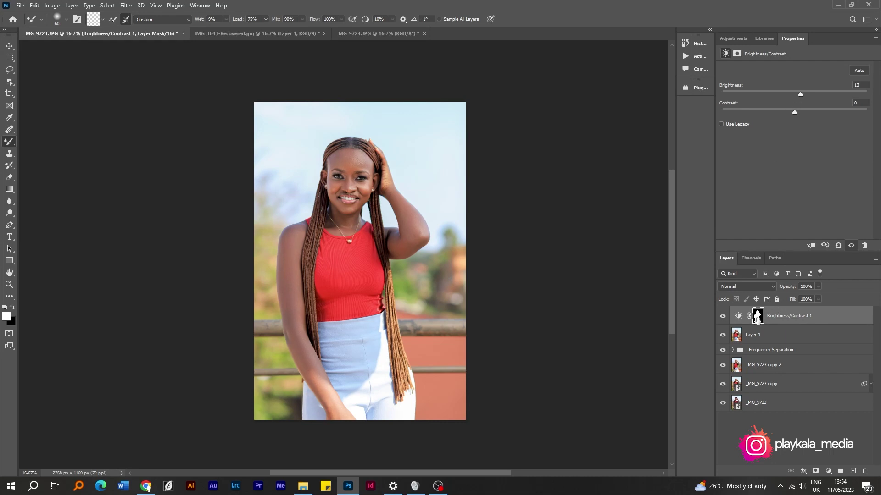
- Paint black over the red top on the Brightness/Contrast layer mask with the 300 px Brush to exclude it from the brightening
left_click(758, 317)
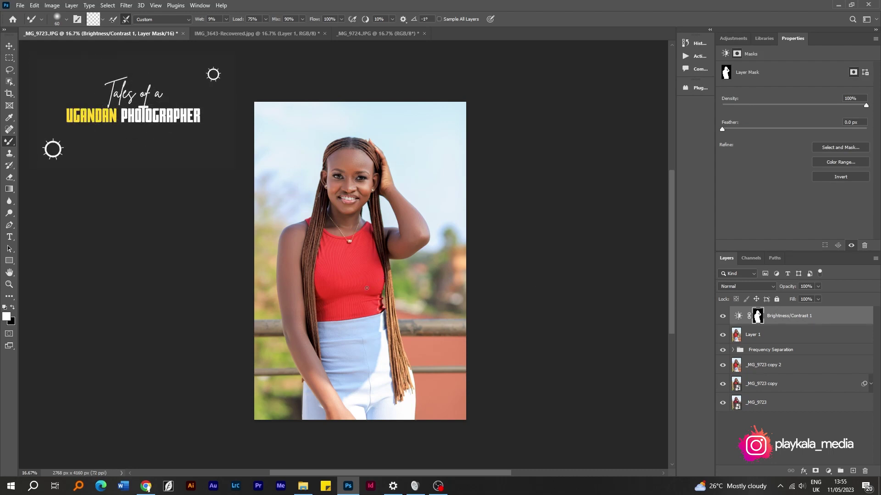
right_click(9, 141)
left_click(41, 146)
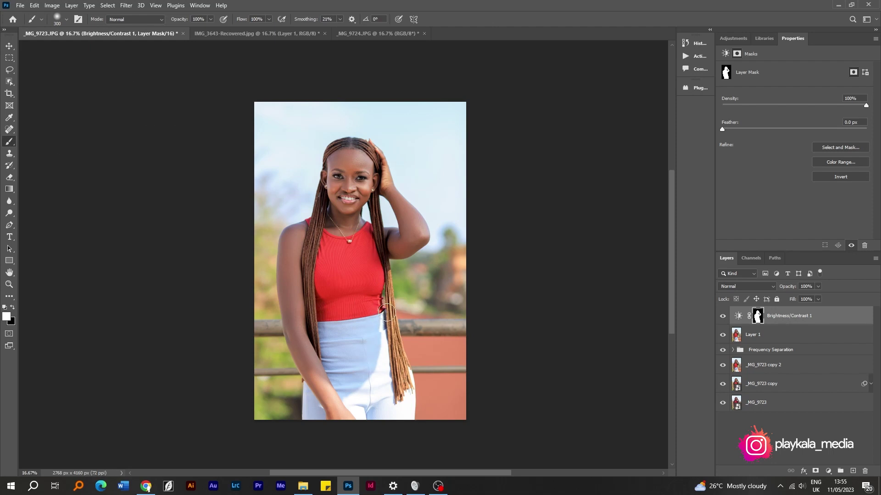
key("x")
left_click(13, 307)
left_click(14, 307)
left_click(13, 308)
left_click(13, 307)
left_click(14, 308)
left_click(14, 308)
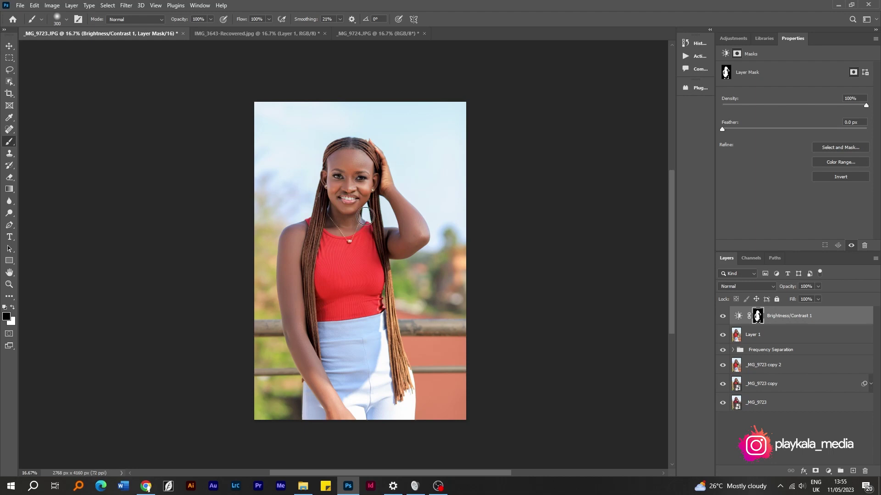
- Reduce the Brush to 125 px to refine the Brightness/Contrast mask in finer areas
key("ctrl+plus")
key("bracketleft")
key("bracketleft")
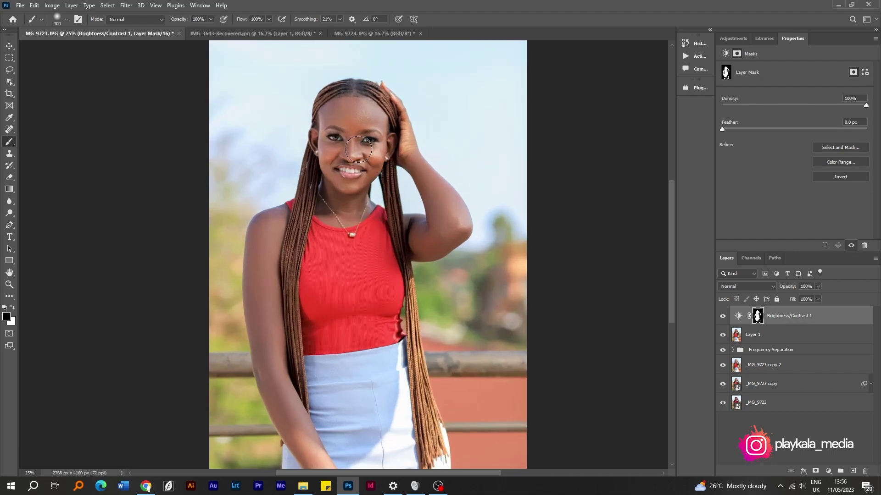
key("bracketleft")
key("bracketleft")
key("bracketleft")
key("bracketleft")
key("bracketleft")
key("bracketright")
key("bracketright")
- Toggle the Brightness/Contrast layer's visibility to compare the subject with and without the brightening
left_click(724, 316)
left_click(723, 317)
left_click(723, 317)
left_click(723, 317)
left_click(723, 318)
left_click(723, 318)
left_click(723, 320)
key("ctrl+minus")
key("ctrl+minus")
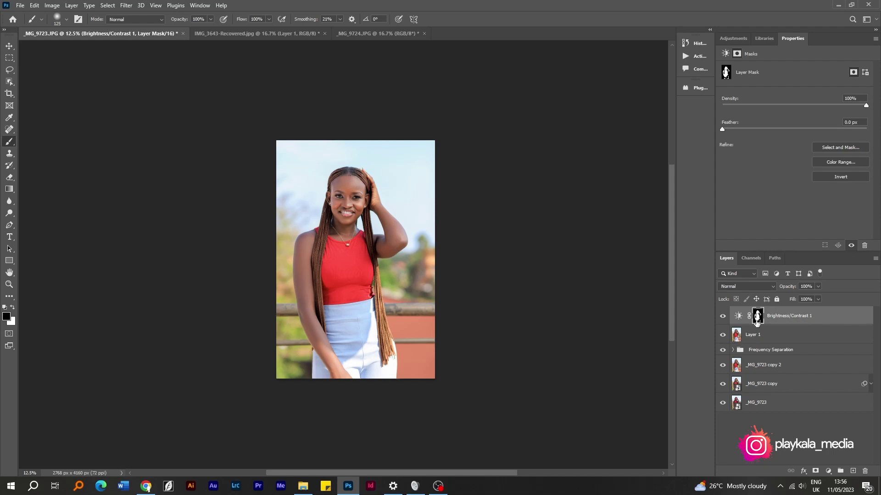
left_click(740, 318, "ctrl")
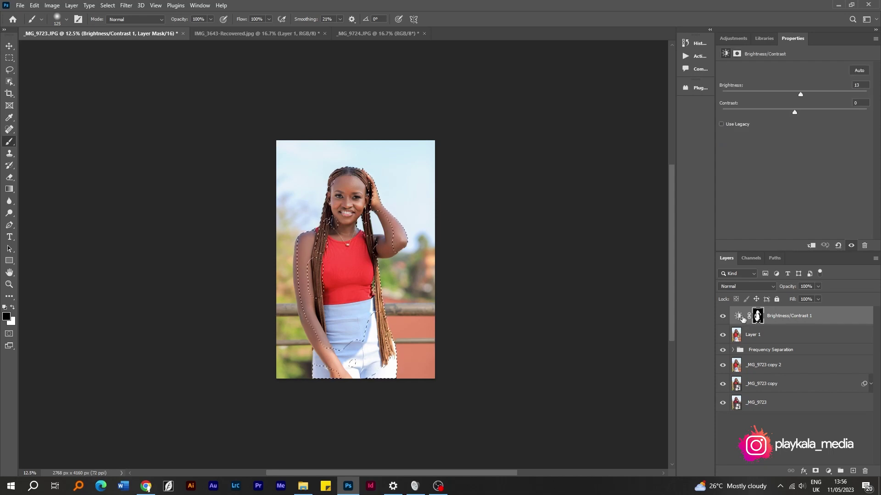
key("ctrl+d")
- Select the subject on Layer 1 and invert the selection so that it covers the background
left_click(759, 339)
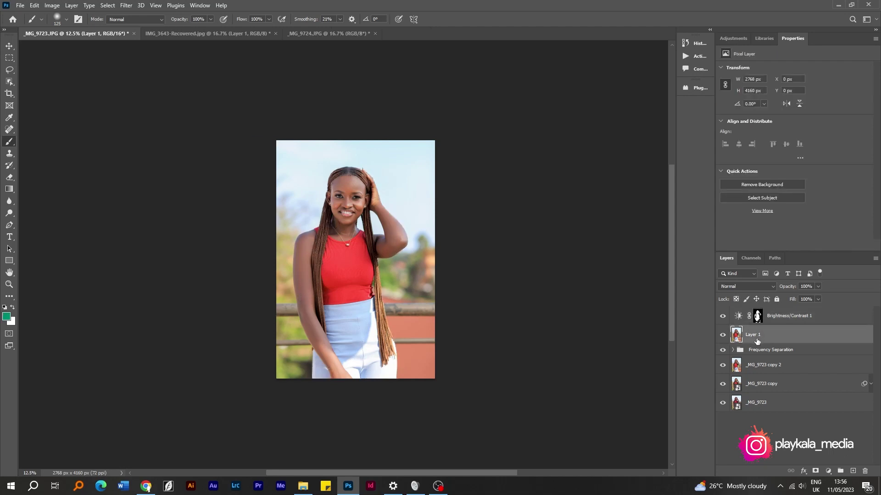
left_click(767, 197)
key("ctrl")
key("ctrl+shift+i")
- Add a Curves adjustment layer for the background and darken its RGB midtones with a point at input 146, output 100
left_click(826, 472)
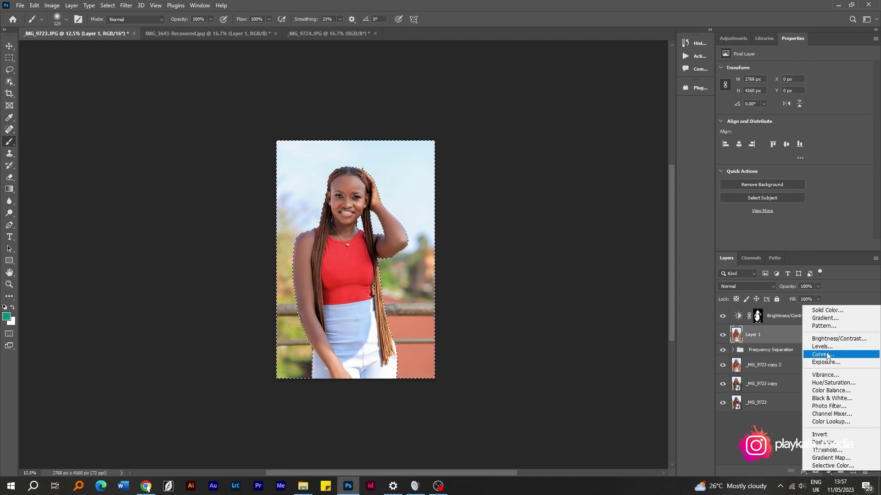
left_click(827, 354)
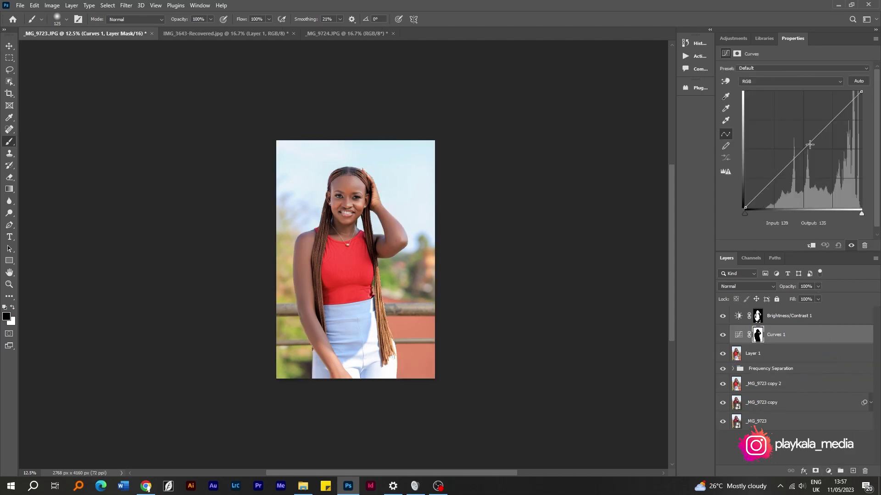
left_click_drag(805, 145, 810, 162)
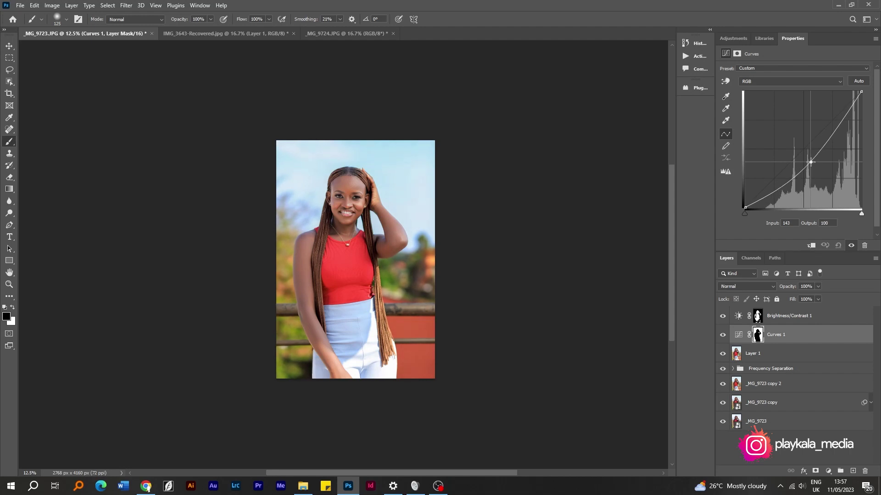
left_click_drag(811, 162, 809, 163)
- Toggle the Curves layer's visibility to compare the background with and without the darkening
left_click(723, 336)
left_click(723, 336)
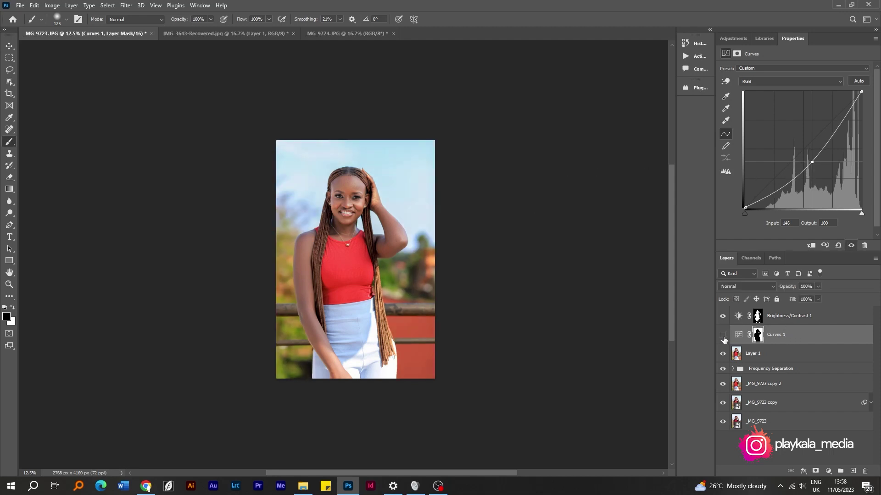
left_click(723, 337)
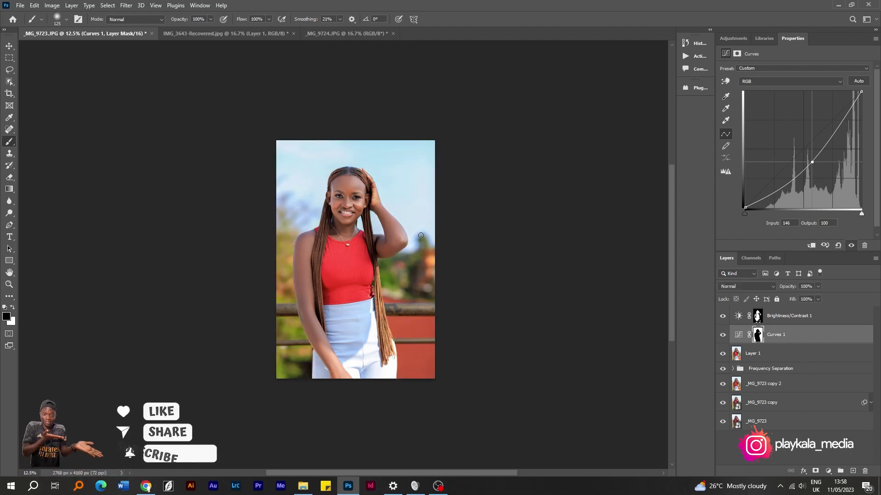
key("ctrl+plus")
key("ctrl+plus")
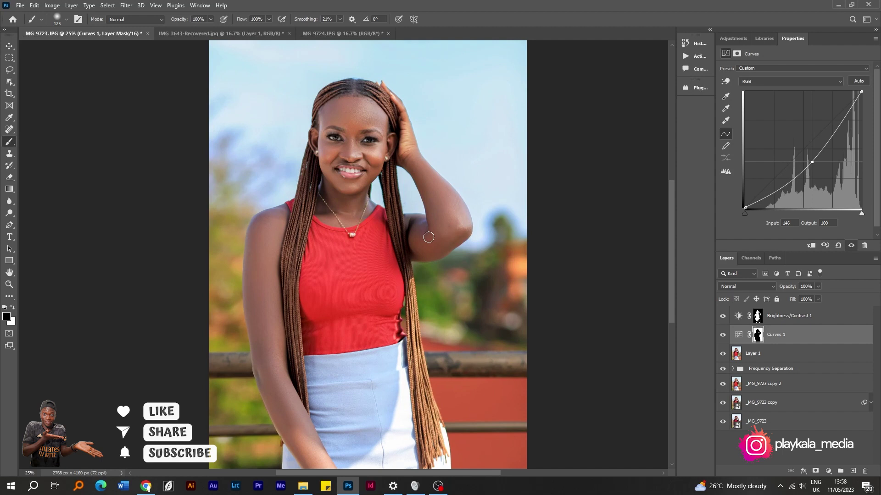
key("ctrl+minus")
left_click(723, 336)
left_click(723, 336)
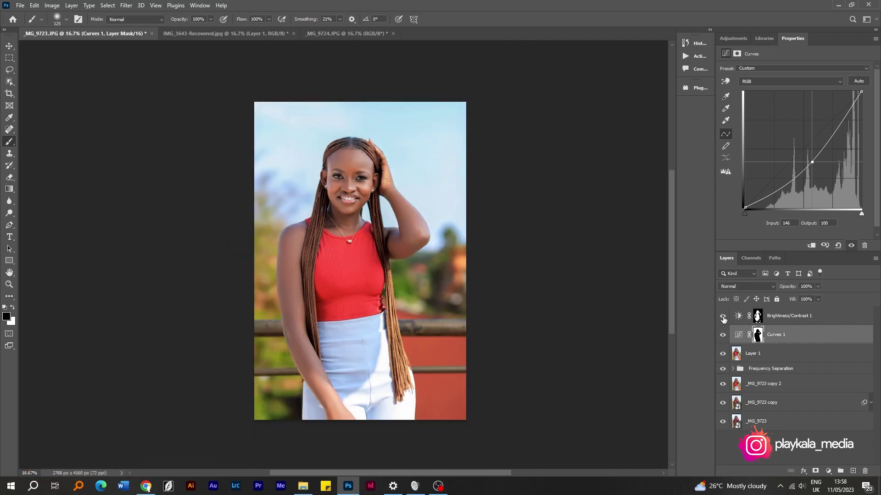
- Toggle the visibility of the Brightness/Contrast and Curves layers to compare the portrait with and without both adjustments
left_click(723, 317)
left_click(723, 317)
left_click(723, 318)
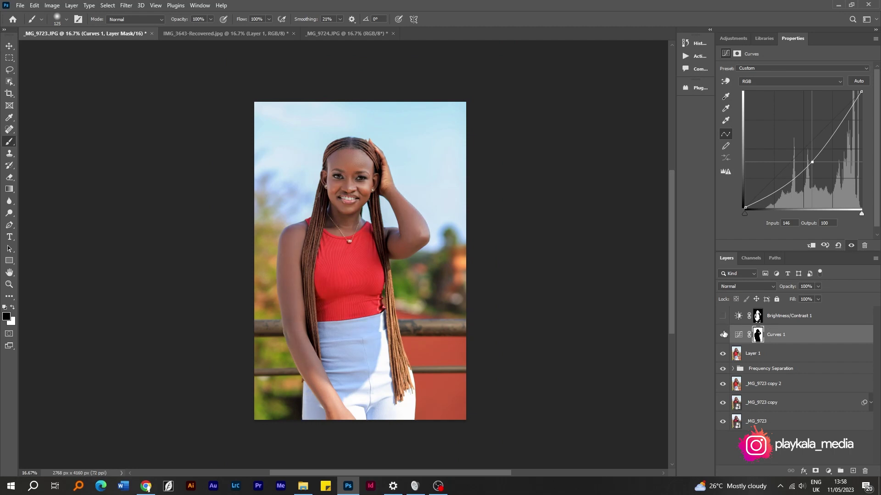
left_click(724, 337)
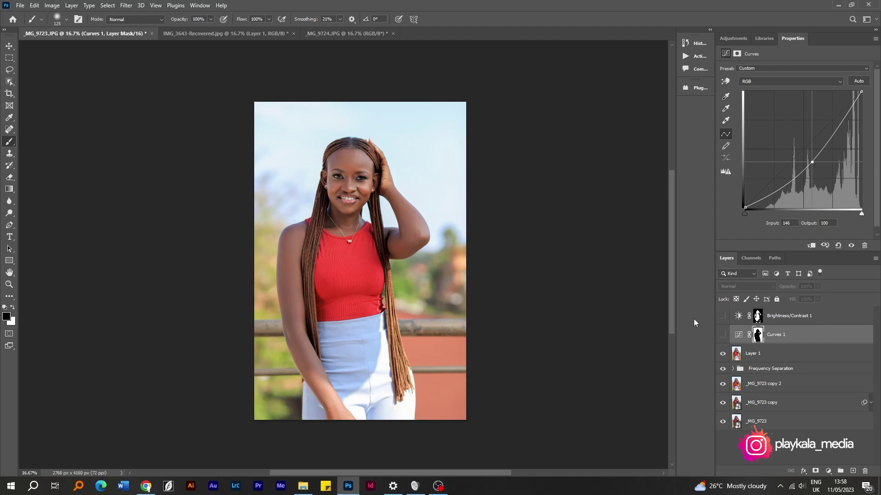
left_click(724, 336)
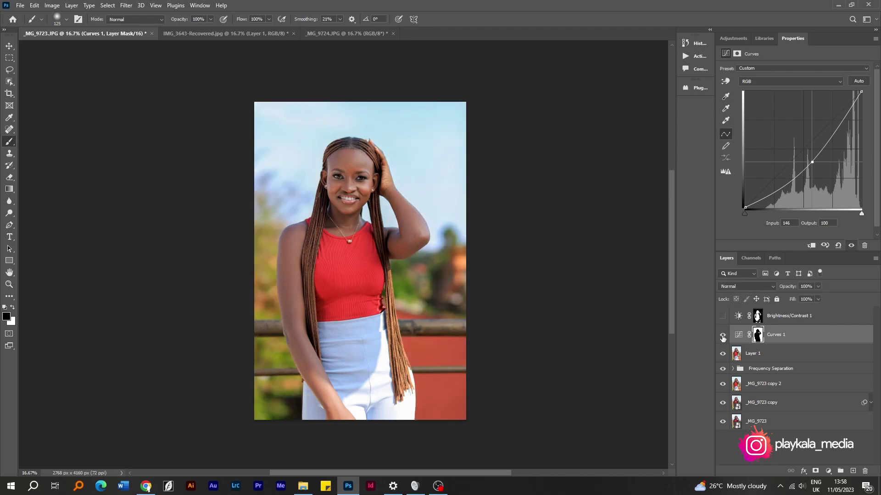
left_click(723, 317)
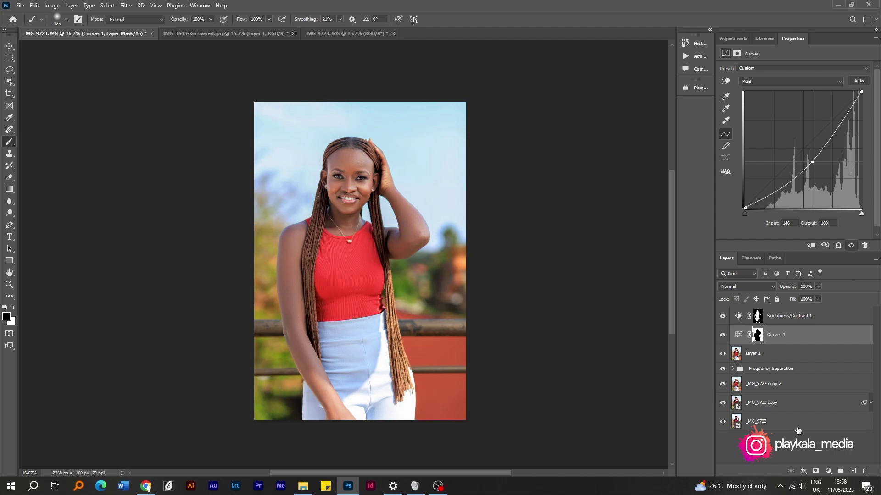
- Deselect all layers and examine the subject's face up close
left_click(794, 444)
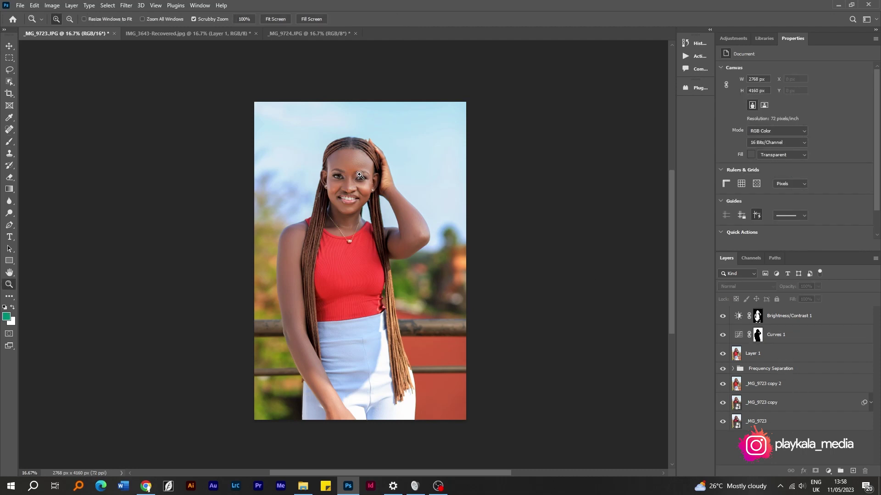
left_click(379, 178)
left_click(434, 181)
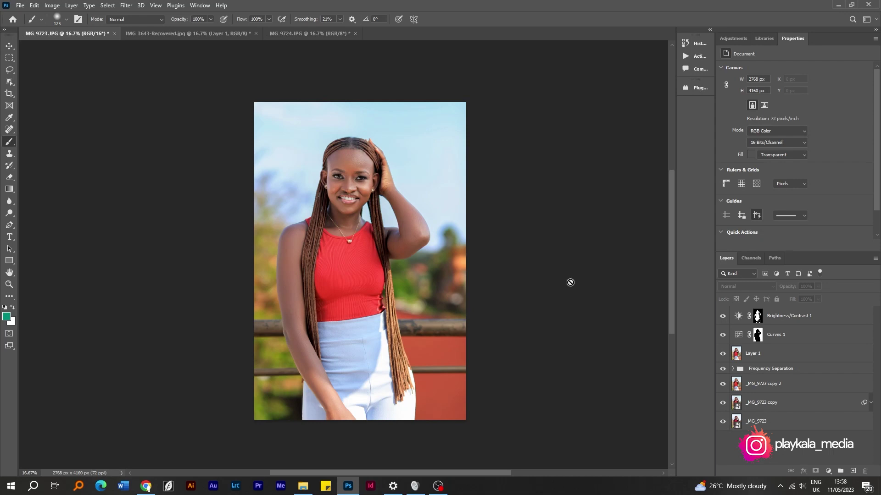
key("z")
left_click_drag(356, 179, 408, 178)
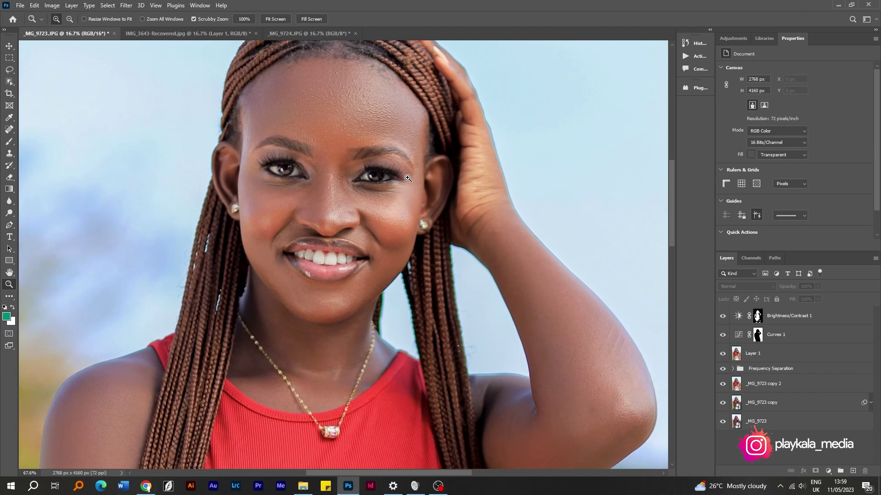
mouse_move(408, 178)
left_mouse_down()
mouse_move(372, 192)
mouse_move(351, 170)
mouse_move(331, 174)
left_mouse_up()
key("b")
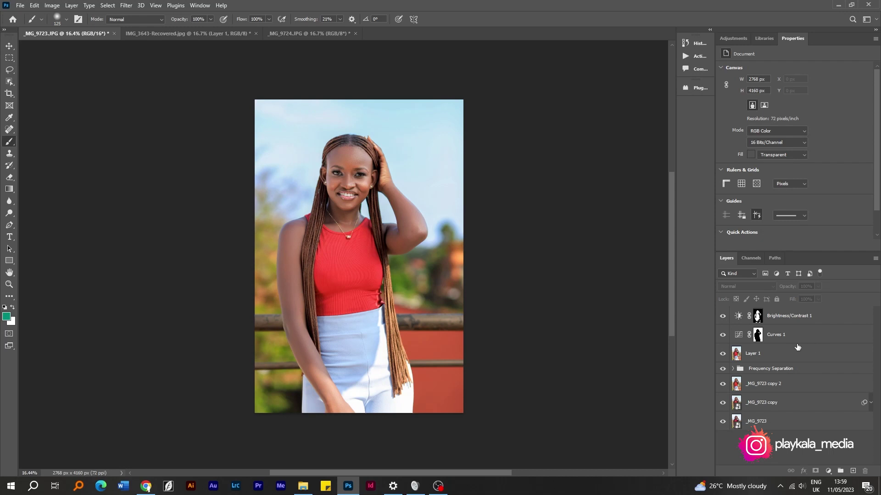
- Group the Curves and Brightness/Contrast adjustment layers, and toggle the group's visibility to compare their combined effect
left_click(815, 337)
left_click(833, 323, "shift")
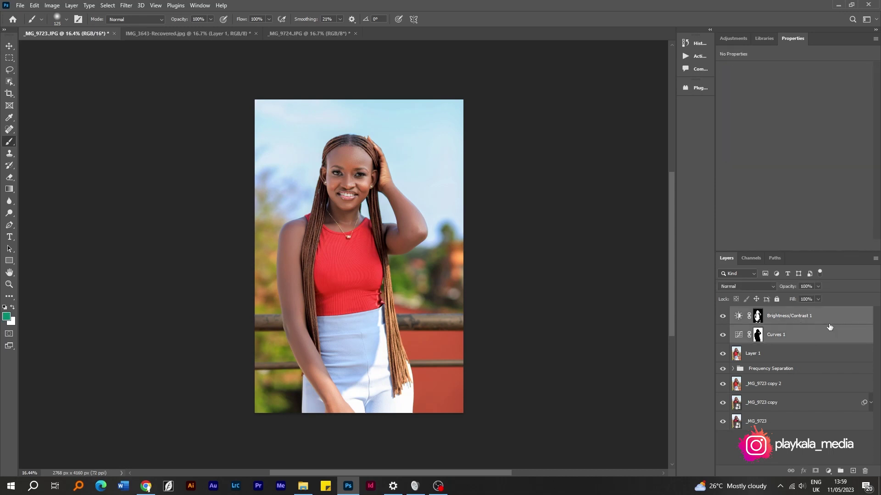
key("ctrl+g")
left_click(724, 314)
left_click(723, 314)
left_click(724, 314)
left_click(724, 315)
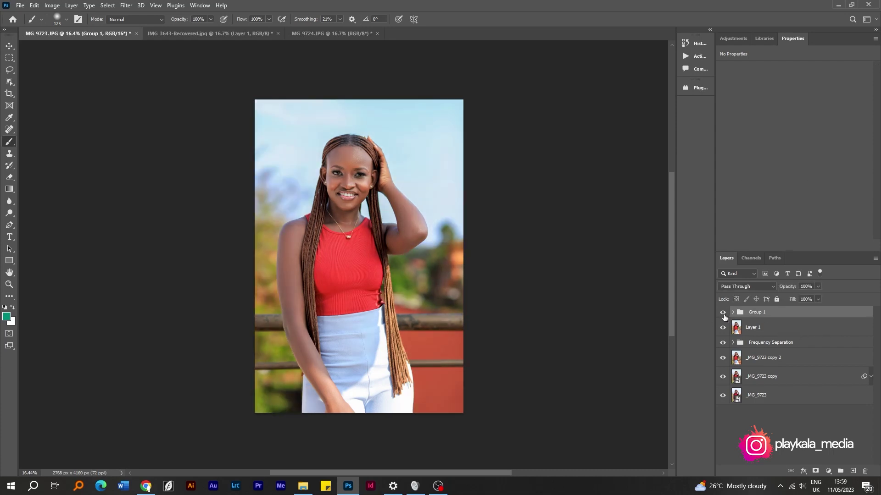
left_click(803, 331)
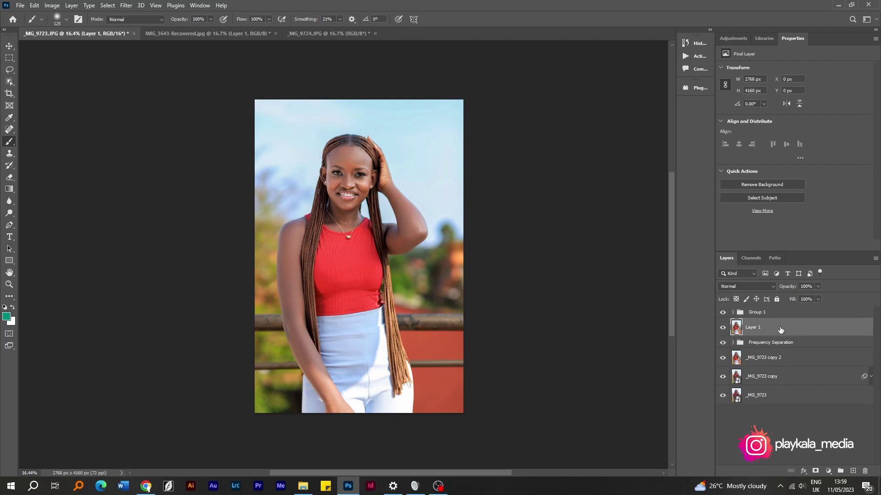
left_click(724, 329)
left_click(724, 328)
left_click(127, 5)
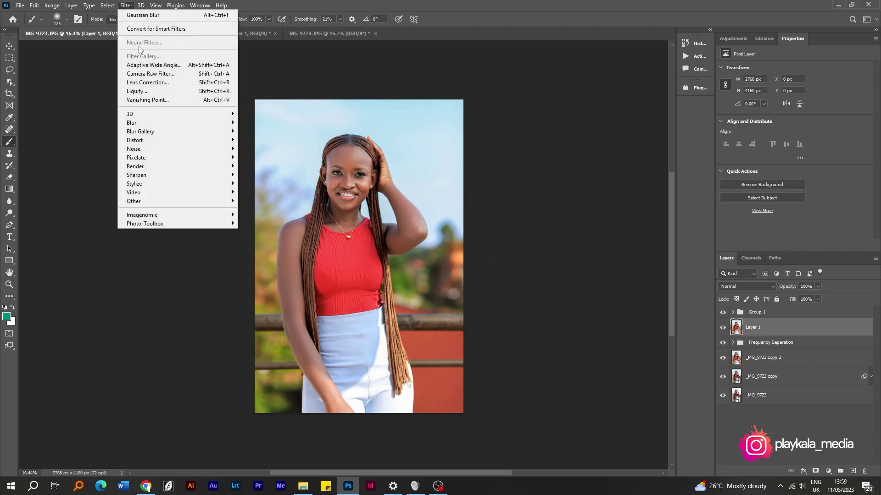
mouse_move(214, 204)
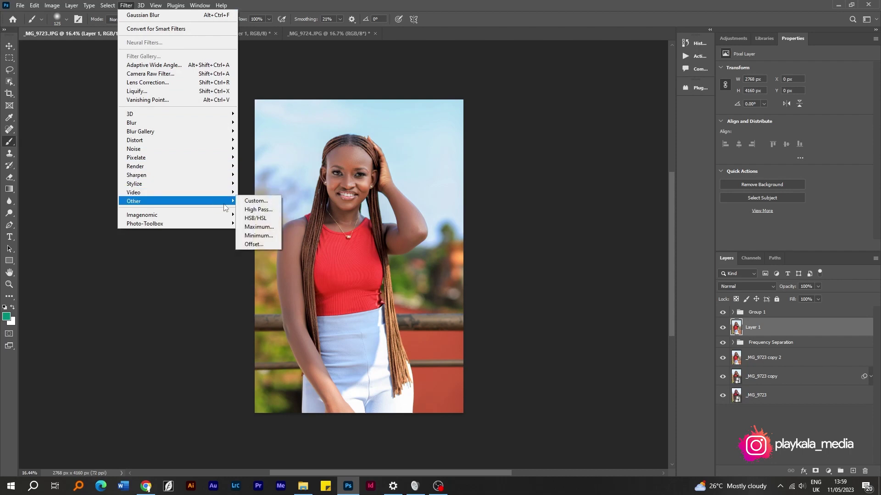
left_click(251, 210)
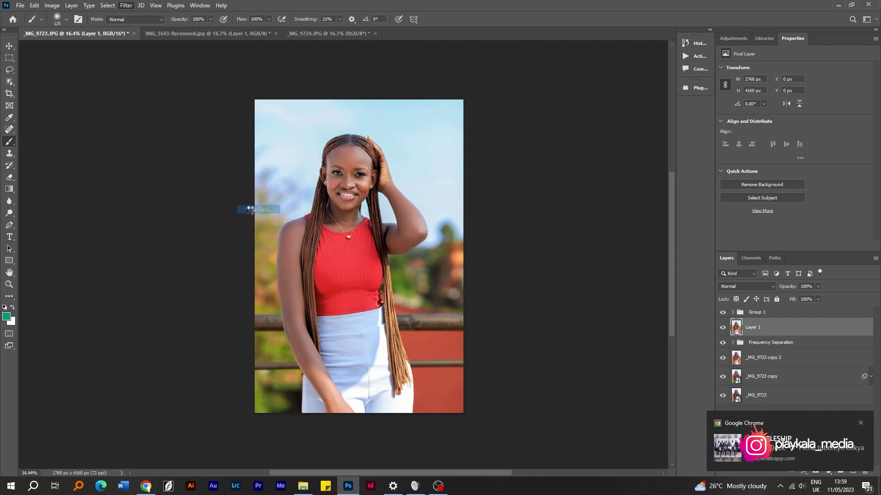
left_click_drag(444, 95, 561, 92)
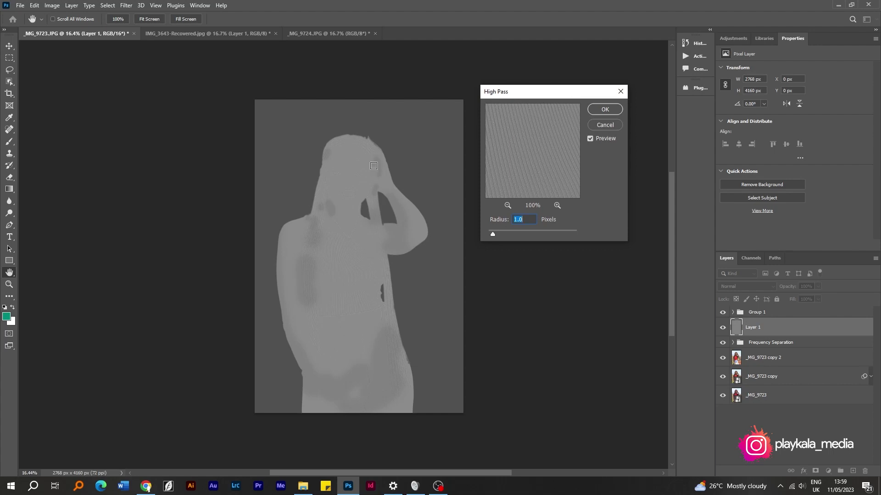
left_click(600, 126)
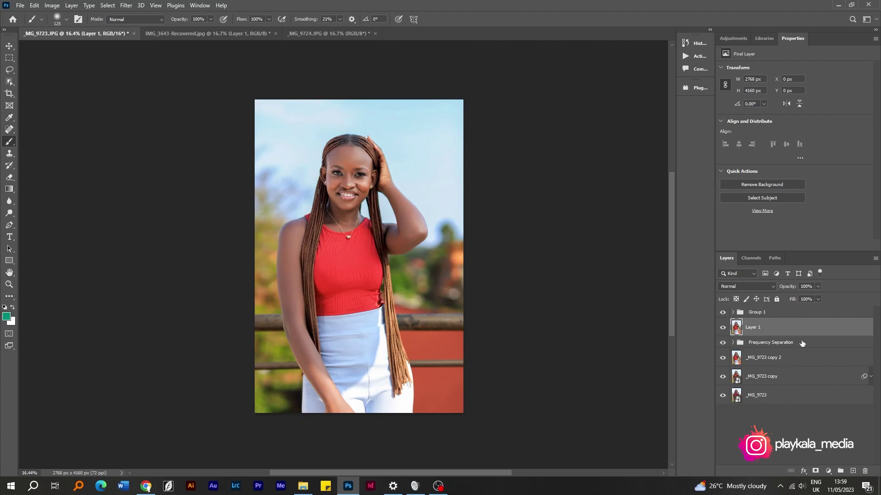
- Stamp all visible layers into a new layer on top and apply a High Pass filter with a 1-pixel radius
left_click(791, 426)
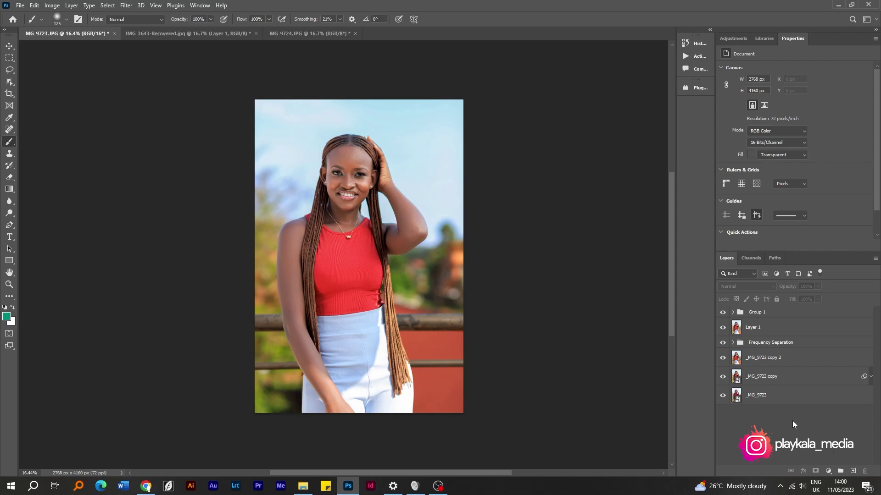
key("ctrl+shift+alt+e")
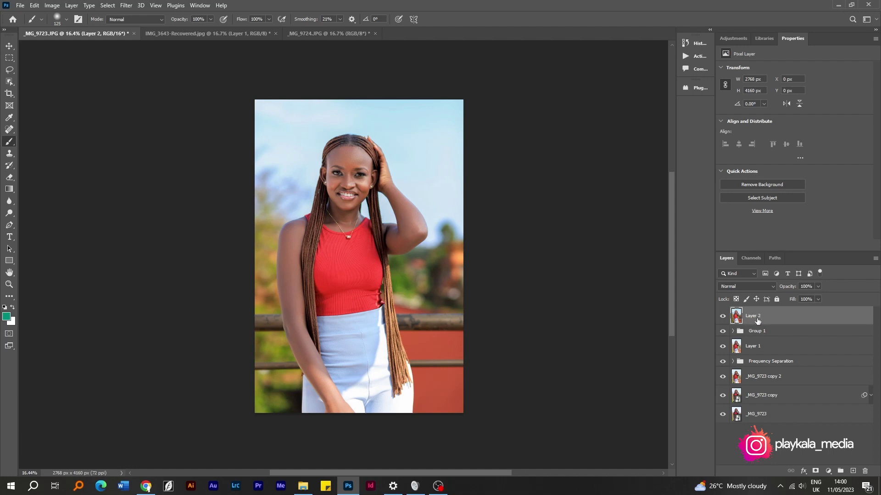
left_click(126, 5)
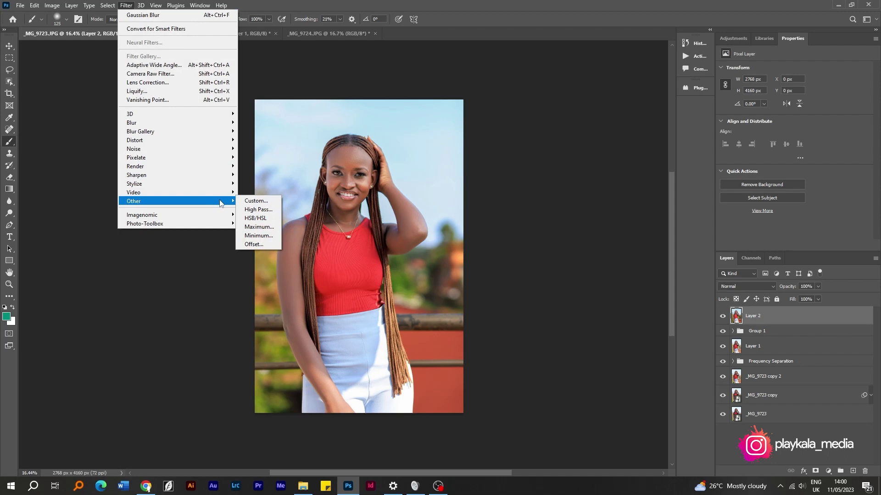
left_click(258, 210)
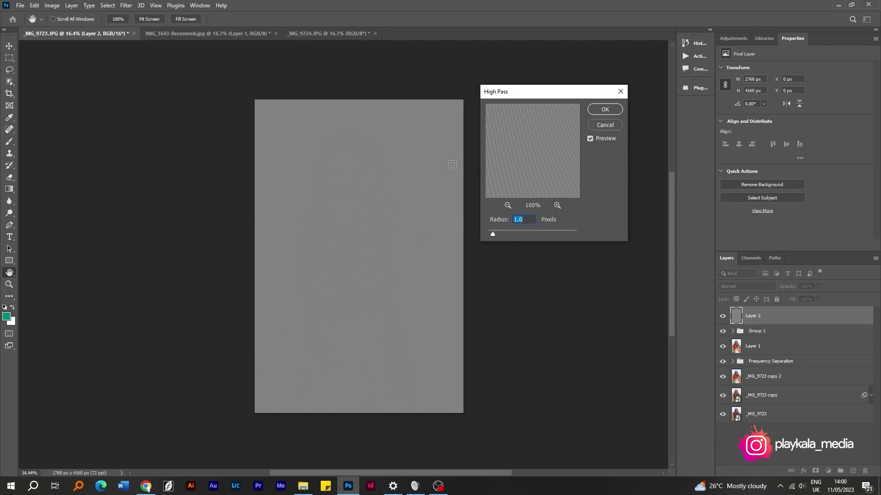
left_click_drag(534, 137, 550, 179)
left_click(525, 127)
left_click(532, 133)
left_click(508, 205)
left_click_drag(532, 132, 539, 150)
mouse_move(493, 234)
left_mouse_down()
mouse_move(521, 231)
mouse_move(496, 238)
left_mouse_up()
type("1")
left_click(600, 111)
key("b")
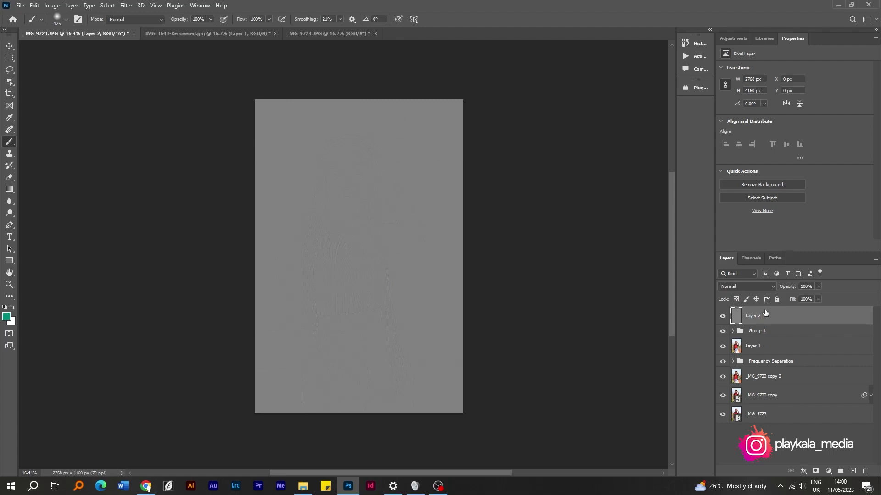
- Set the High Pass layer's blend mode to Vivid Light and toggle its visibility to compare the sharpening on the face
left_click(763, 285)
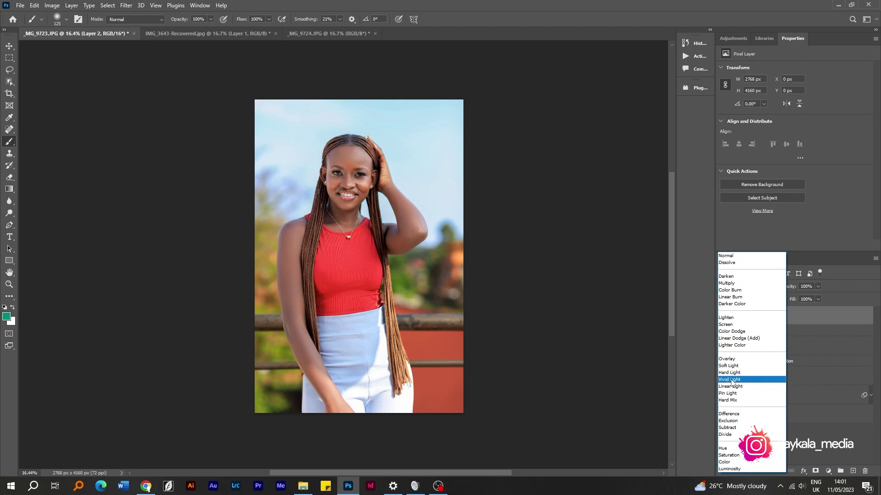
left_click(731, 380)
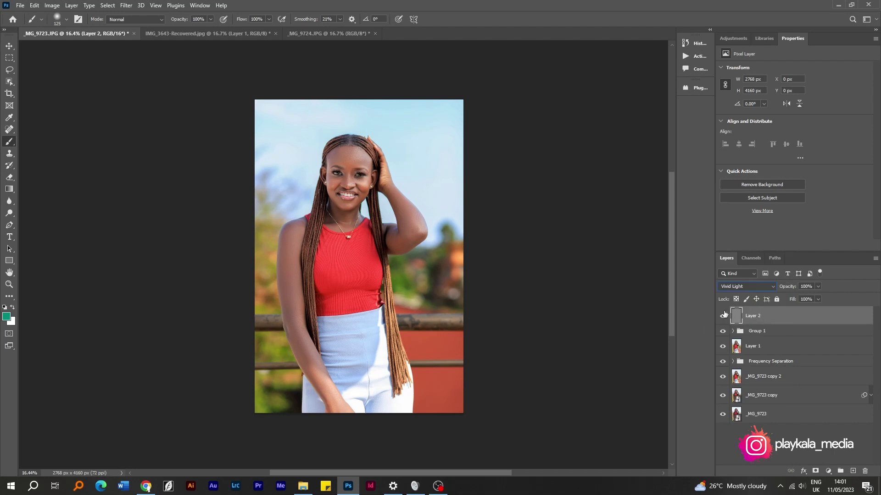
scroll(399, 201, "up", 2)
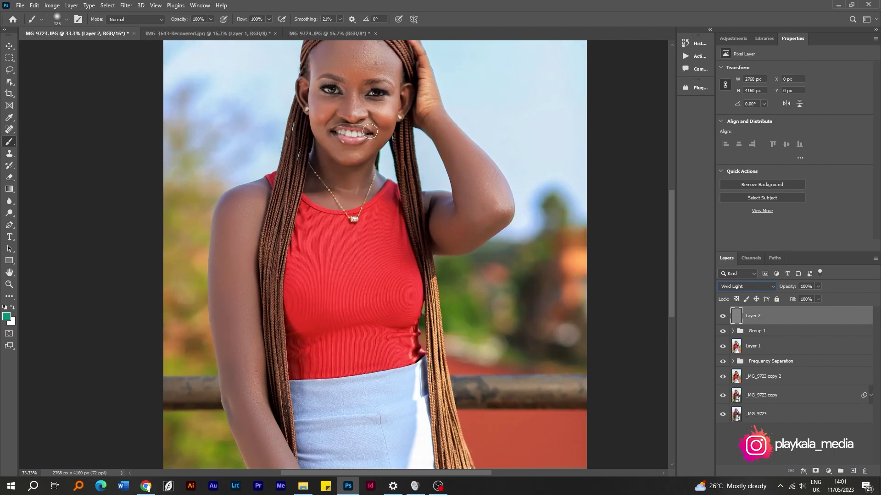
scroll(370, 204, "up", 3)
left_click_drag(362, 165, 389, 169)
key("ctrl+z")
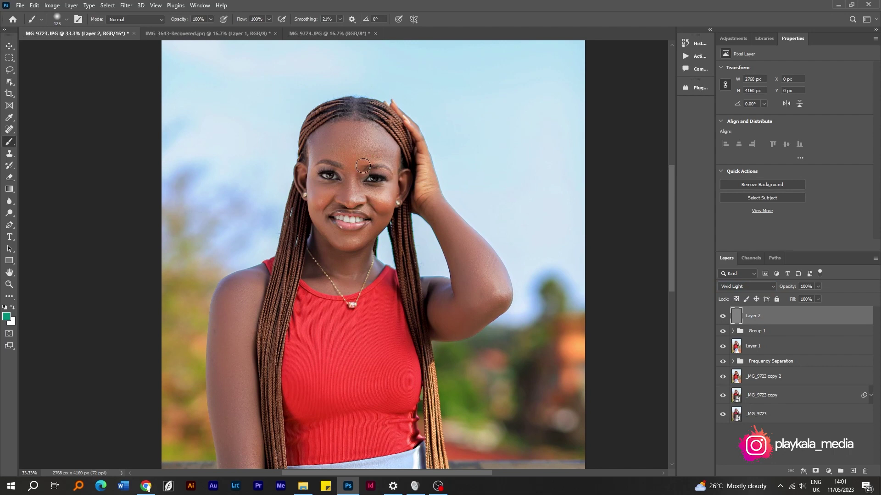
key("z")
left_click_drag(362, 165, 413, 194)
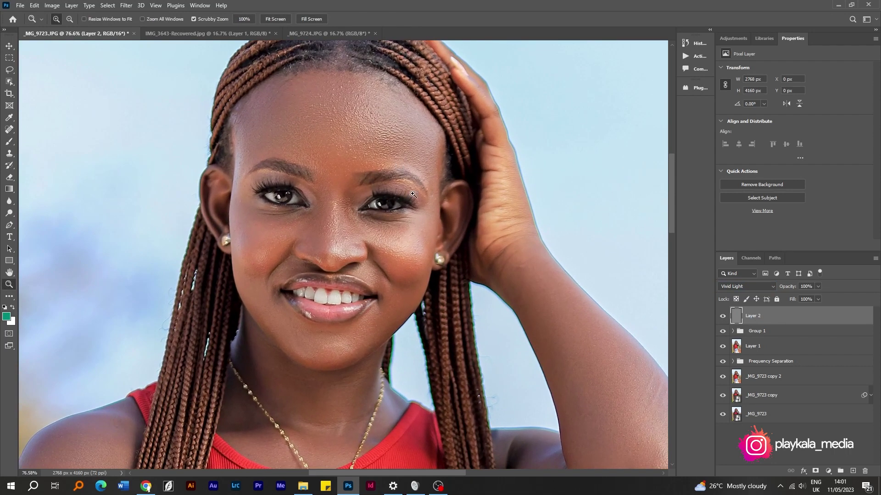
left_click(722, 317)
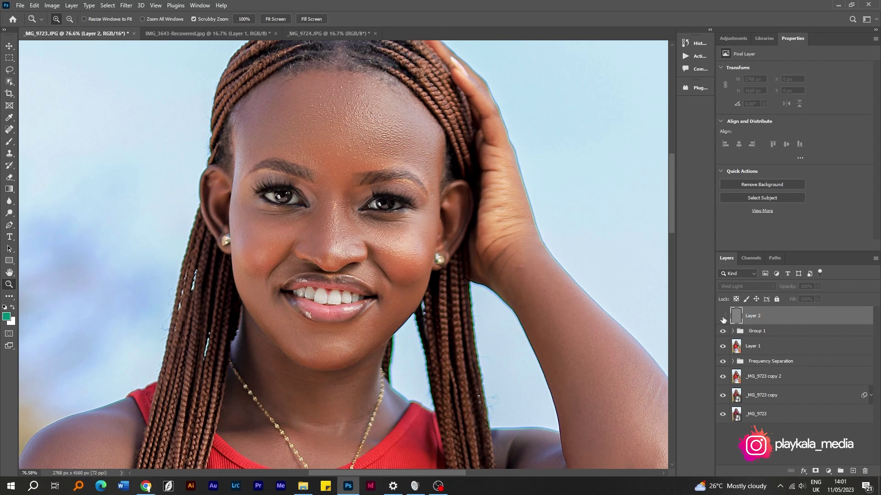
left_click(723, 317)
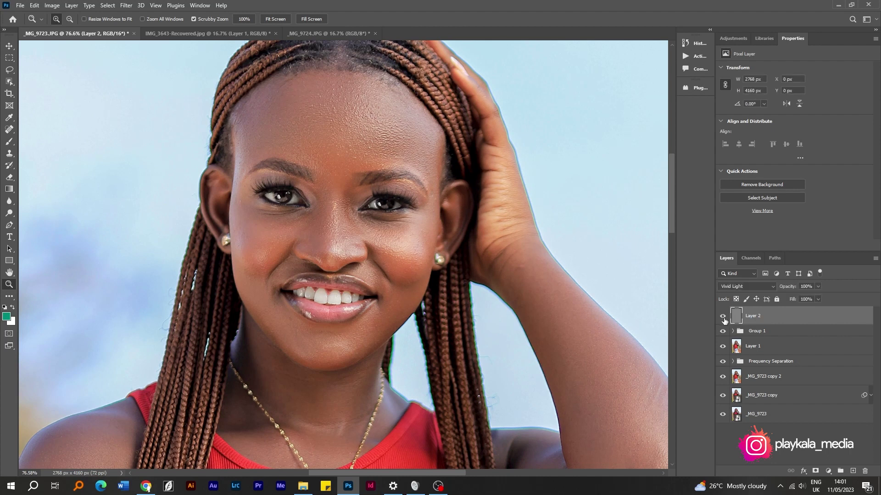
left_click(723, 319)
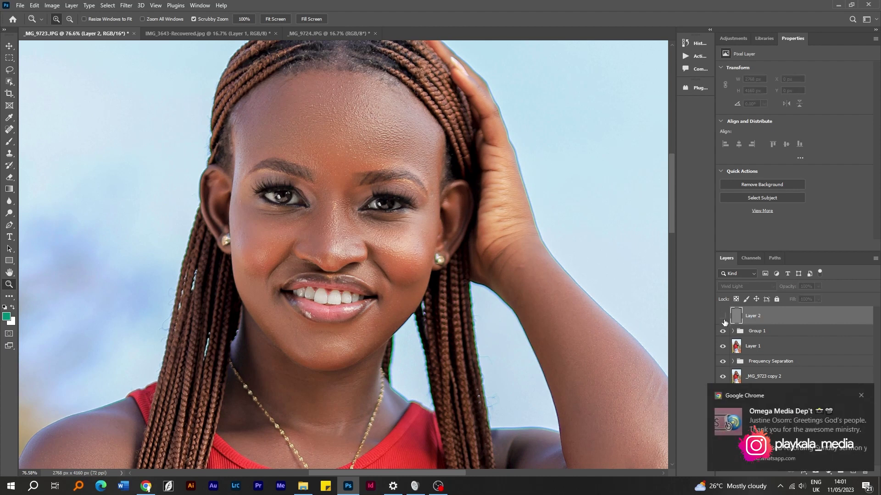
left_click(724, 318)
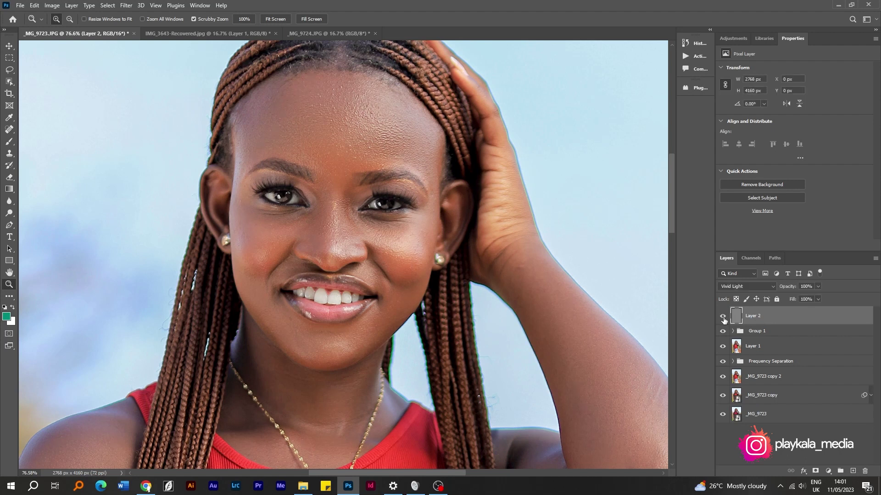
- Add a black layer mask that hides the High Pass sharpening layer, and activate the Brush tool
left_click_drag(540, 244, 464, 262)
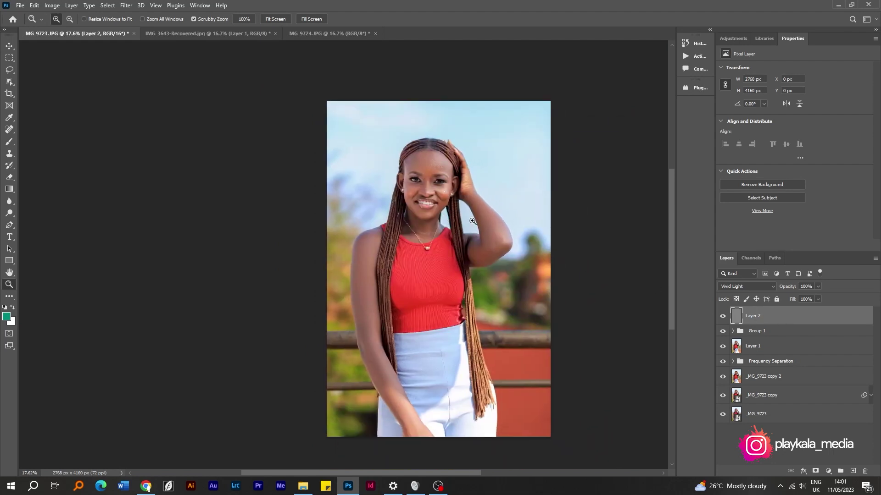
left_click_drag(443, 175, 485, 175)
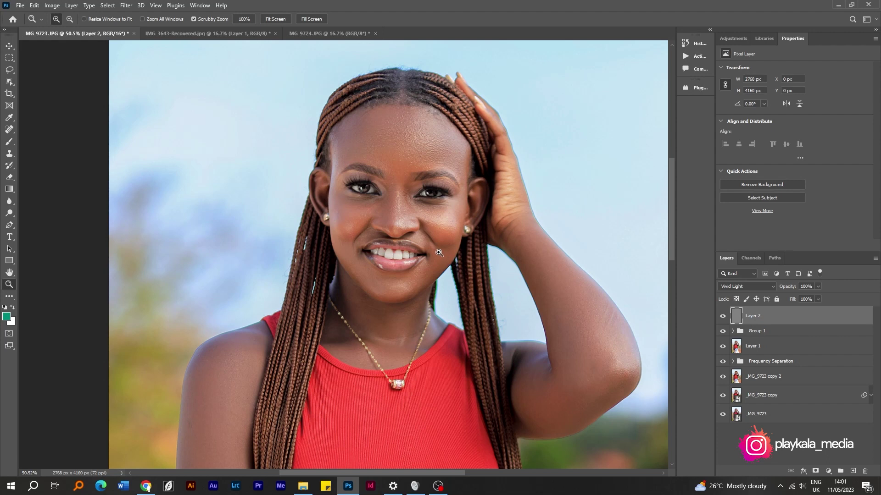
left_click_drag(411, 215, 390, 281)
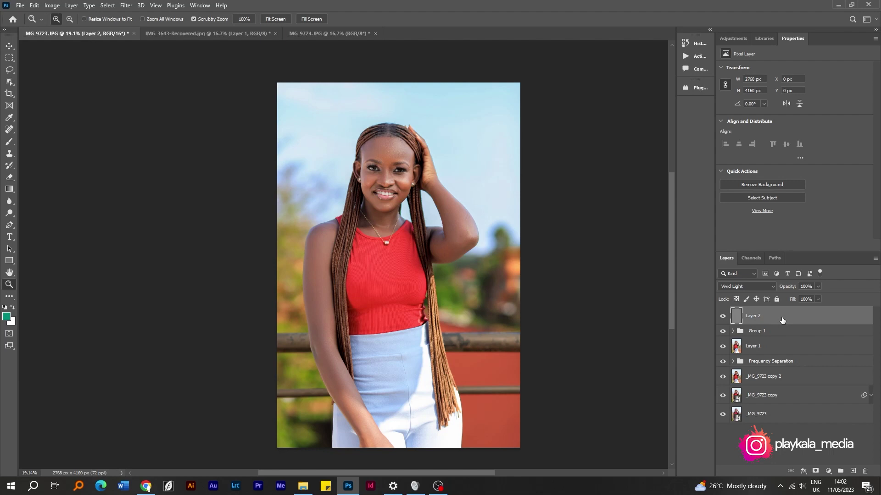
left_click(816, 472, "alt")
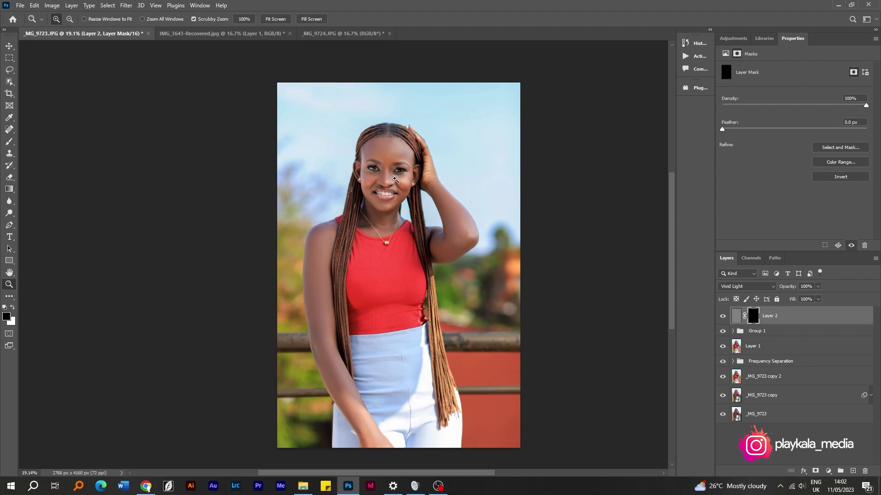
key("b")
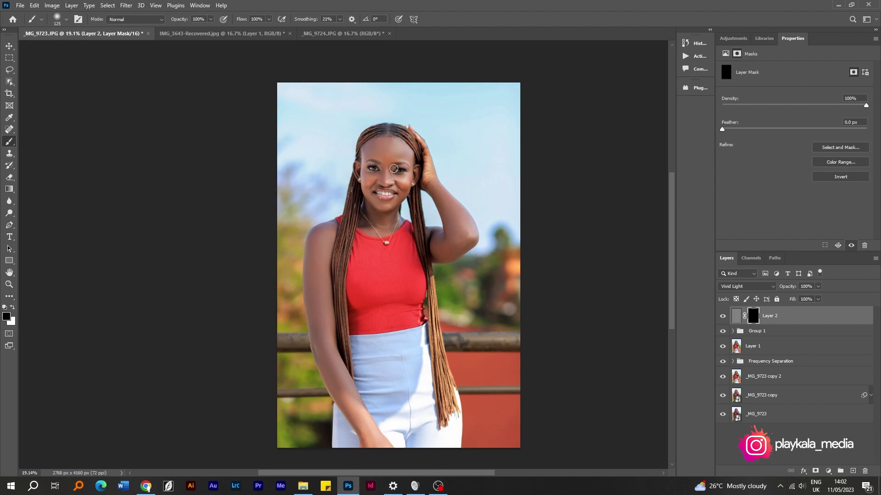
- Paint white with a 500-pixel brush on the High Pass layer's mask over the woman's face, hair, clothes and arms
key("x")
key("bracketright")
key("bracketright")
key("bracketright")
key("bracketright")
key("bracketright")
key("ctrl+plus")
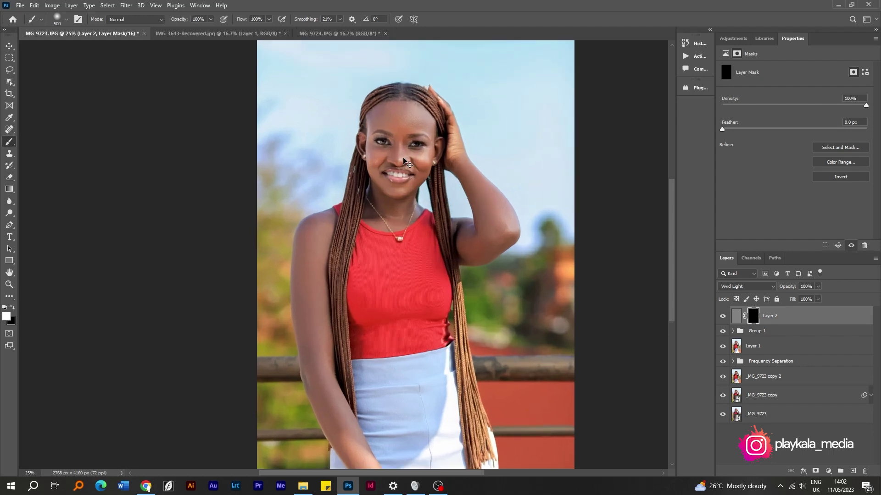
mouse_move(399, 127)
left_mouse_down()
mouse_move(387, 171)
mouse_move(387, 161)
mouse_move(418, 148)
mouse_move(389, 176)
mouse_move(401, 166)
mouse_move(405, 205)
mouse_move(385, 189)
left_mouse_up()
mouse_move(400, 125)
left_mouse_down()
mouse_move(438, 133)
mouse_move(429, 110)
mouse_move(447, 181)
left_mouse_up()
mouse_move(357, 234)
left_mouse_down()
mouse_move(318, 305)
mouse_move(346, 410)
mouse_move(356, 281)
mouse_move(411, 249)
mouse_move(418, 305)
mouse_move(451, 315)
mouse_move(403, 324)
mouse_move(409, 290)
left_mouse_up()
left_click_drag(381, 398, 357, 293)
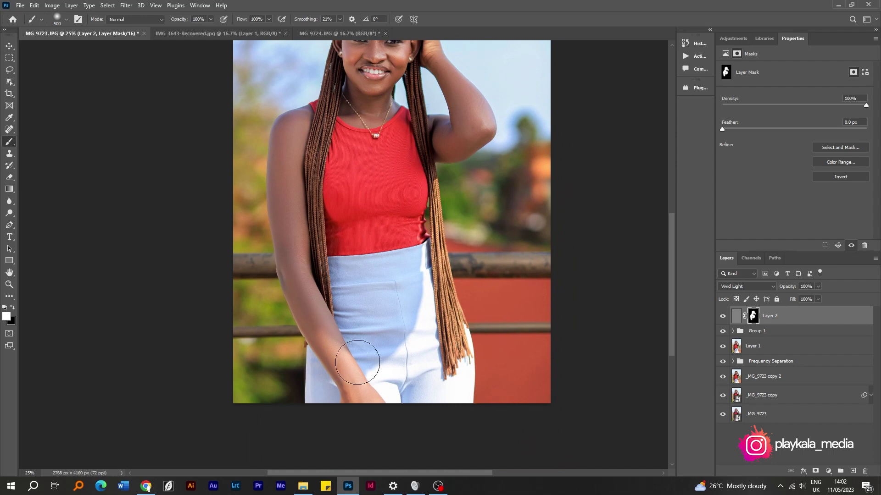
left_click_drag(502, 148, 523, 203)
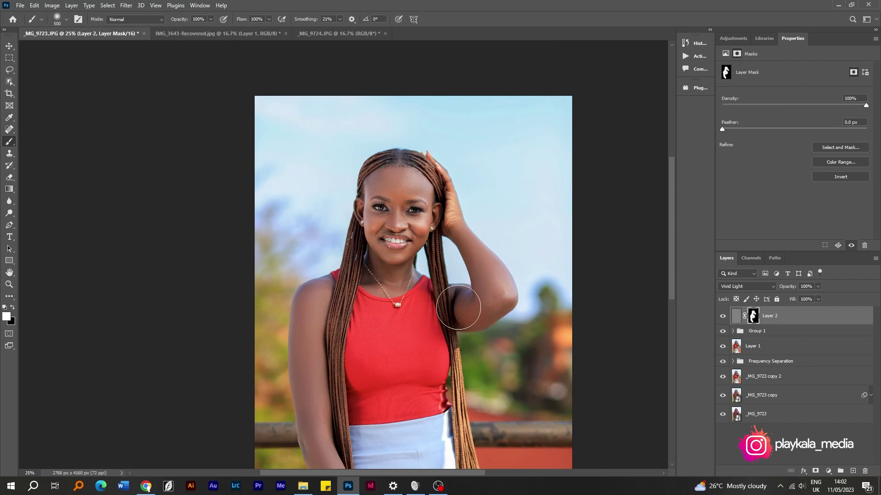
left_click_drag(367, 320, 328, 228)
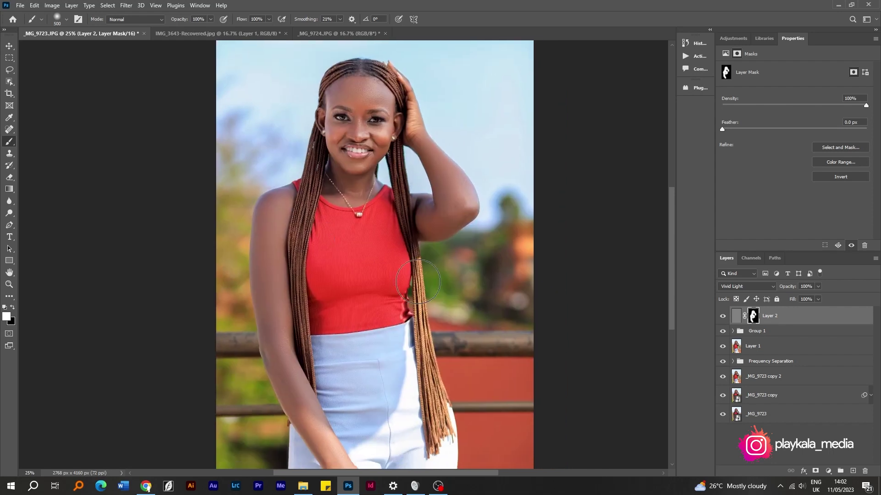
key("ctrl+minus")
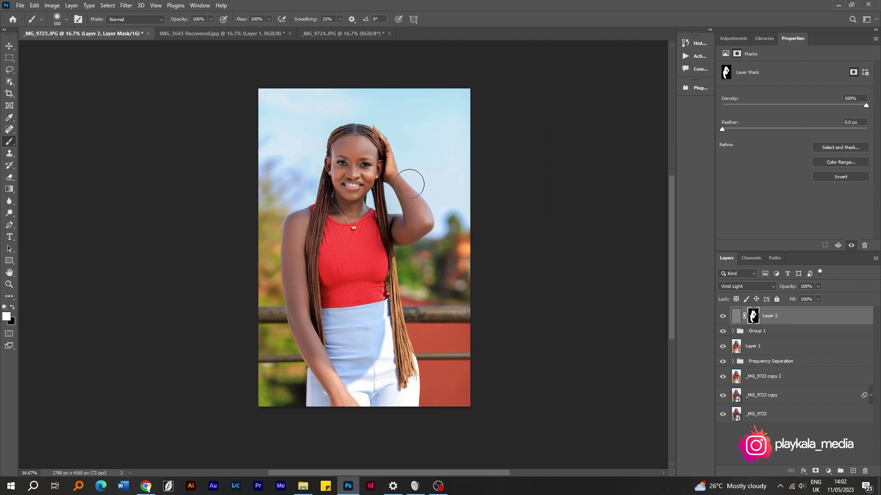
- Examine the face close up with the High Pass sharpening layer hidden and shown, and view the whole portrait again
key("z")
left_click(379, 155)
left_click_drag(379, 155, 396, 168)
key("b")
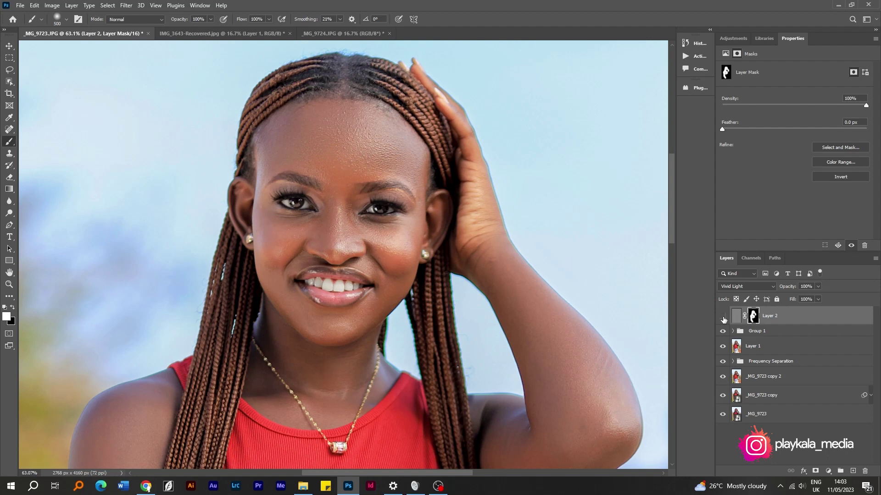
scroll(462, 246, "down", 4)
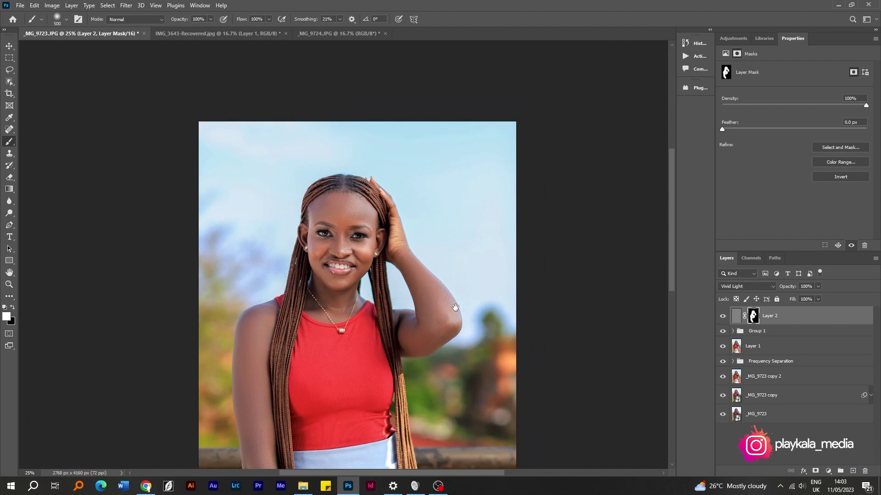
scroll(467, 246, "down", 2)
scroll(490, 253, "down", 1)
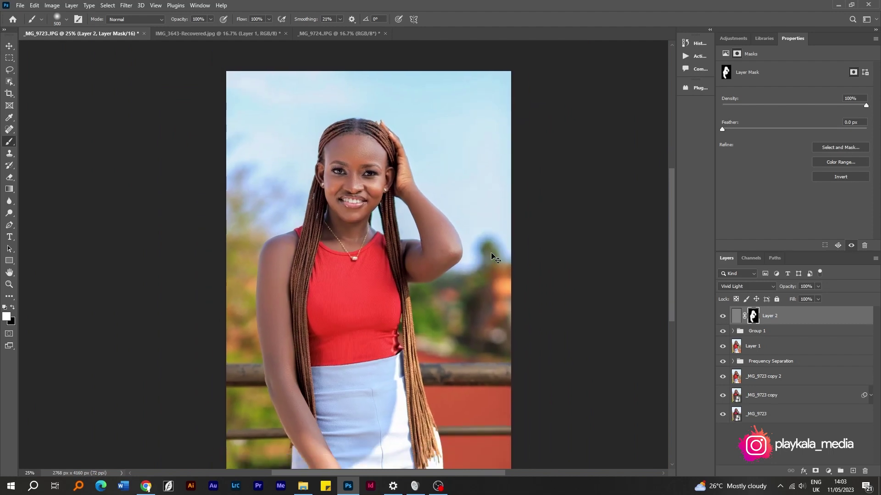
key("v")
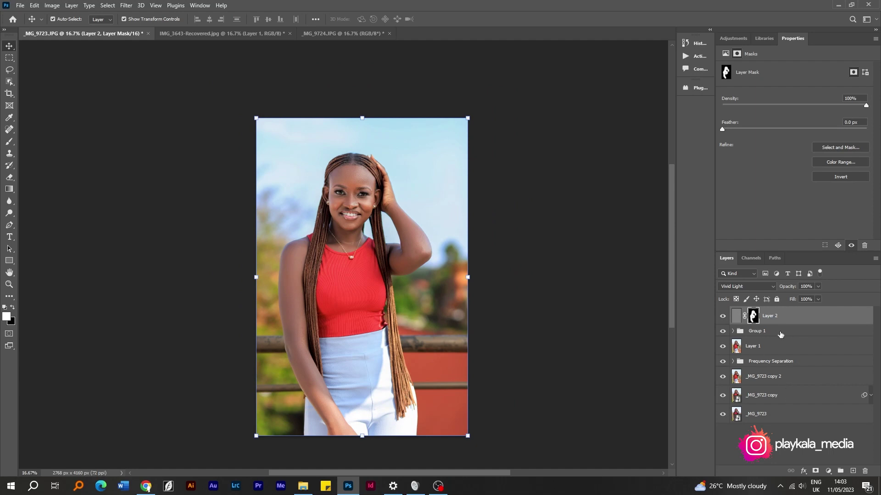
- Hide all layers above the original photo and examine the unedited portrait
left_click(723, 366)
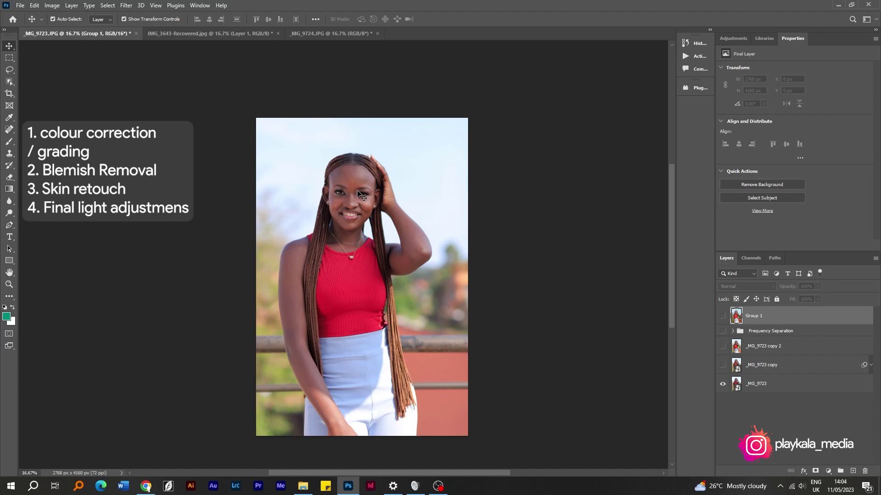
key("z")
left_click_drag(360, 196, 379, 198)
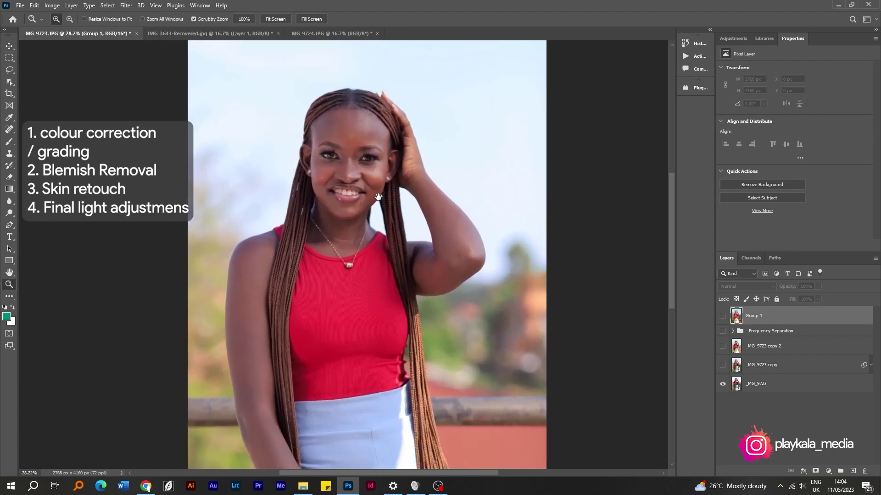
key("ctrl+minus")
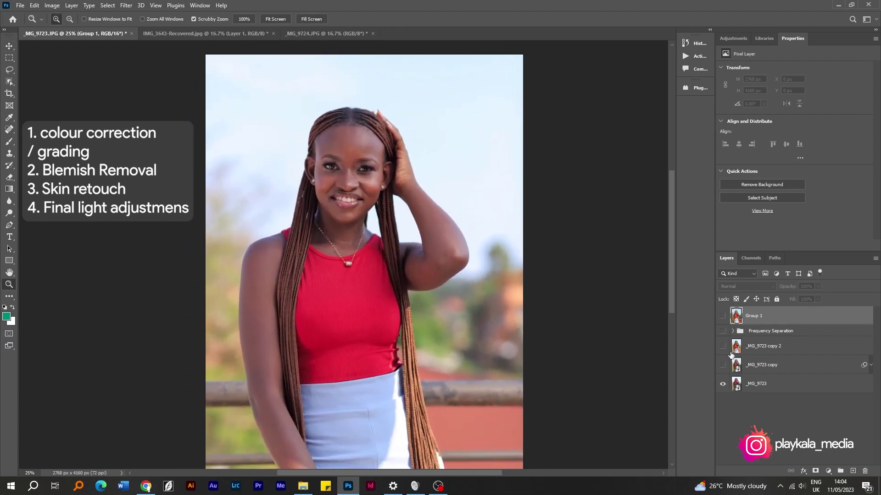
- Show the _MG_9723 copy, _MG_9723 copy 2, Frequency Separation and Group 1 layers one by one to review each editing stage
left_click(723, 365)
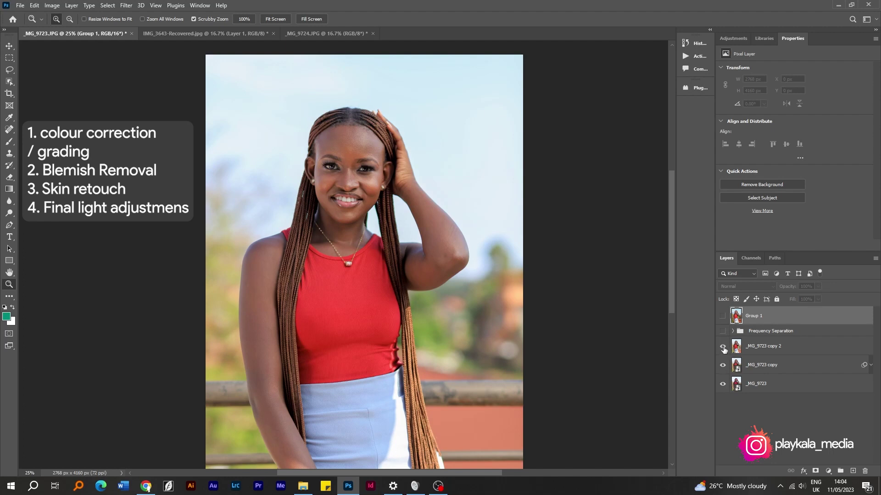
left_click(724, 347)
left_click(722, 331)
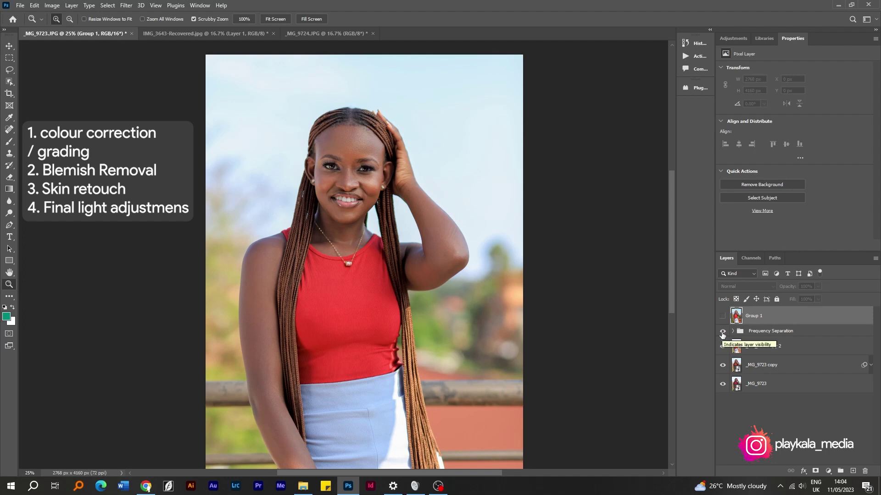
left_click(723, 316)
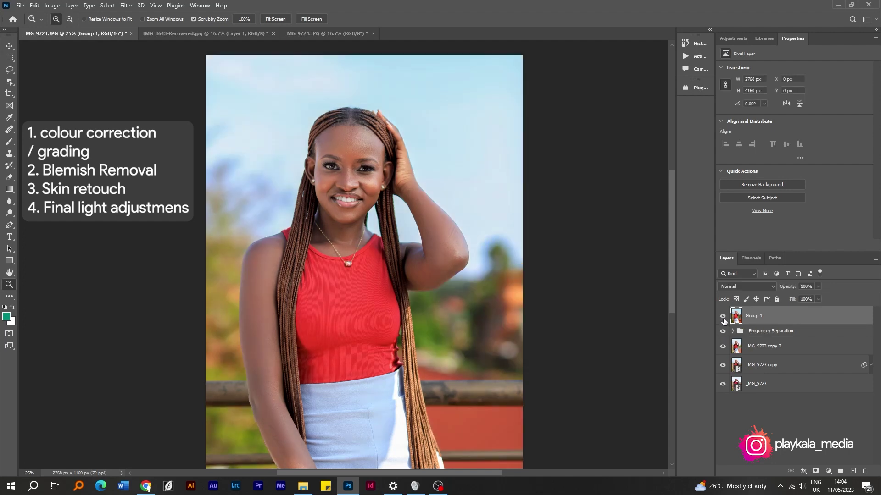
- Toggle the visibility of the Group 1 layer repeatedly to compare the portrait before and after the final light adjustments
left_click(723, 316)
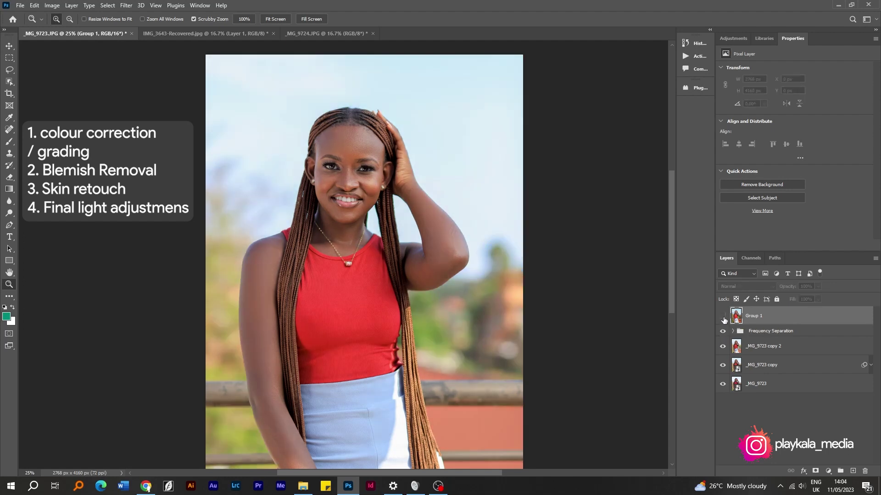
left_click(723, 317)
left_click(723, 317)
left_click(560, 311, "alt")
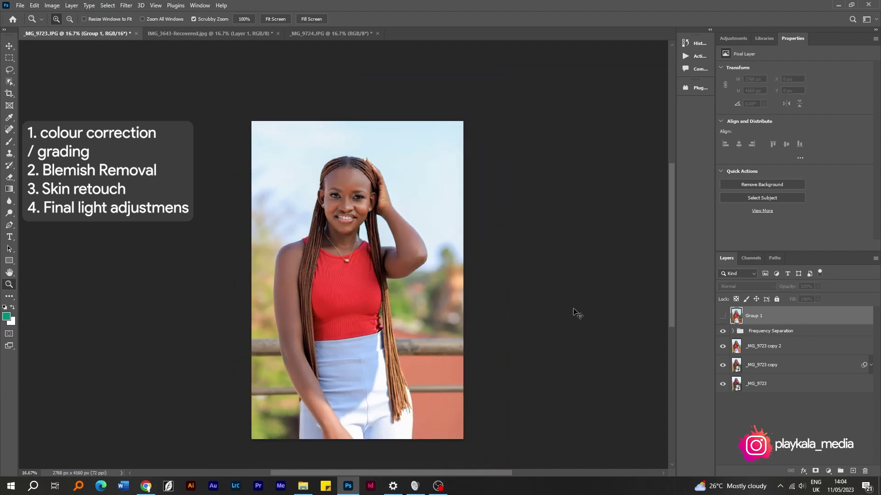
left_click(724, 317)
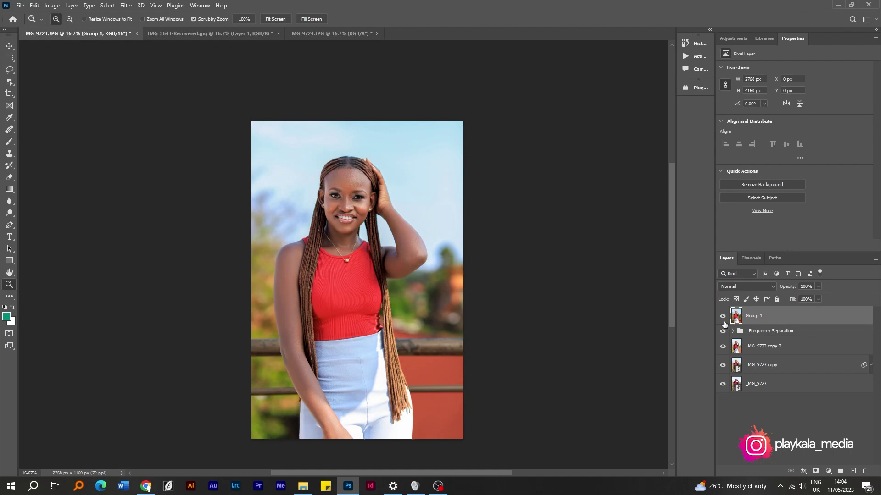
left_click(723, 318)
left_click(723, 317)
left_click(21, 5)
mouse_move(81, 147)
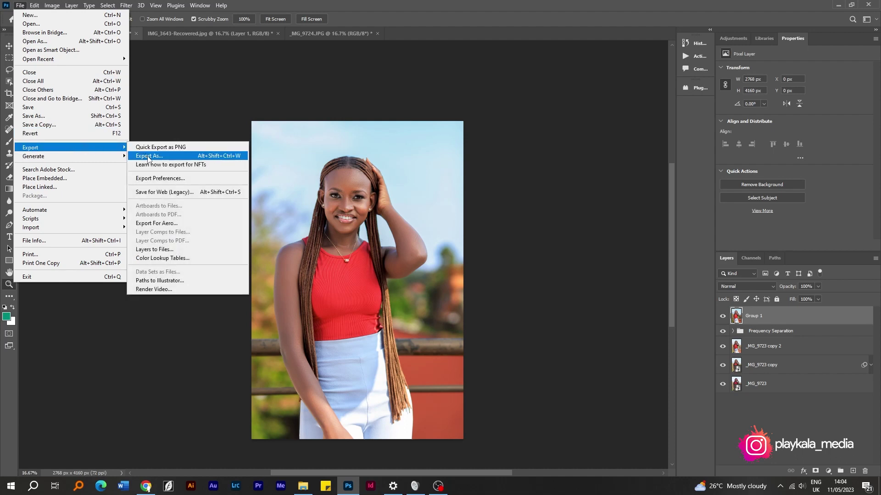
left_click(193, 103)
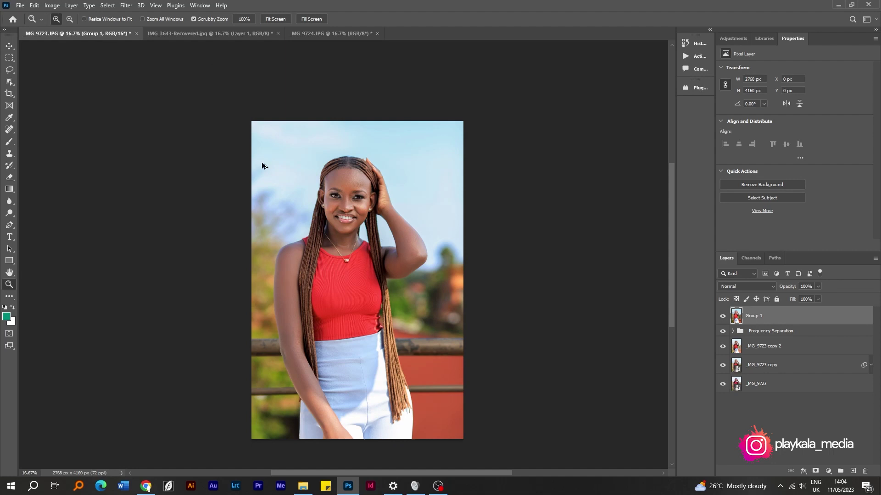
- Save a copy of the portrait as a JPEG named "model" with Maximum quality 12 and the Baseline ("Standard") format
key("ctrl+alt+s")
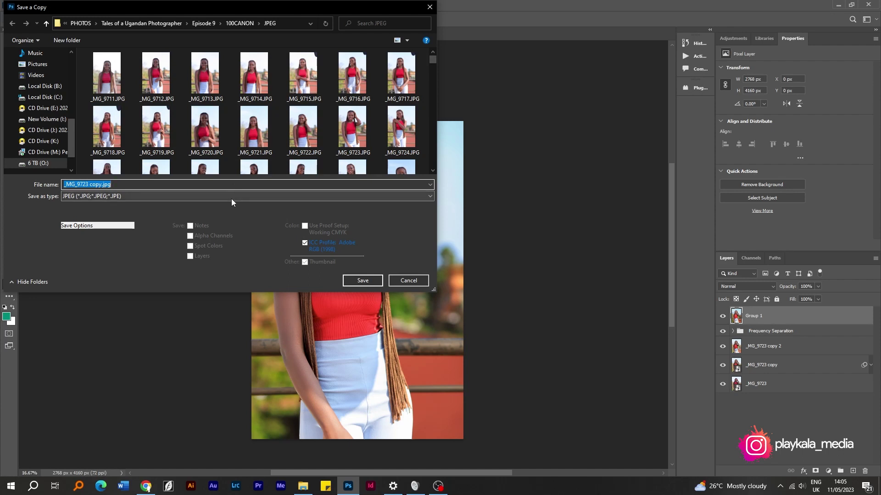
type("model")
key("Return")
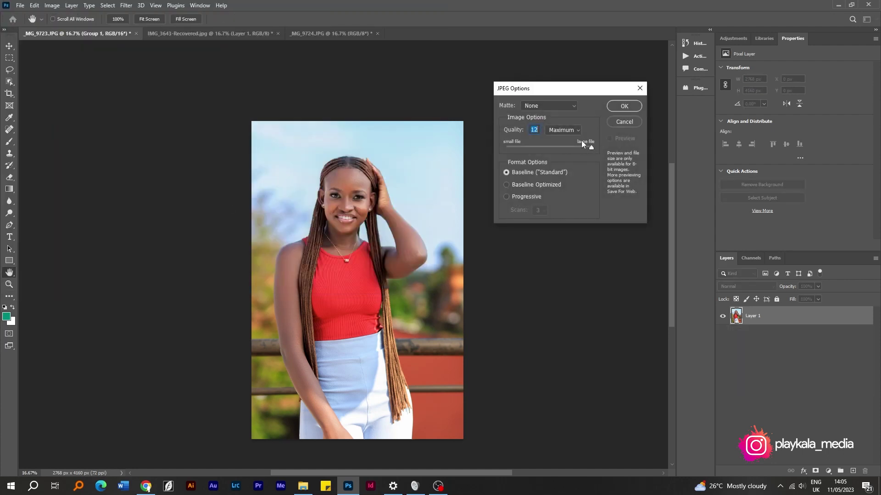
left_click(614, 110)
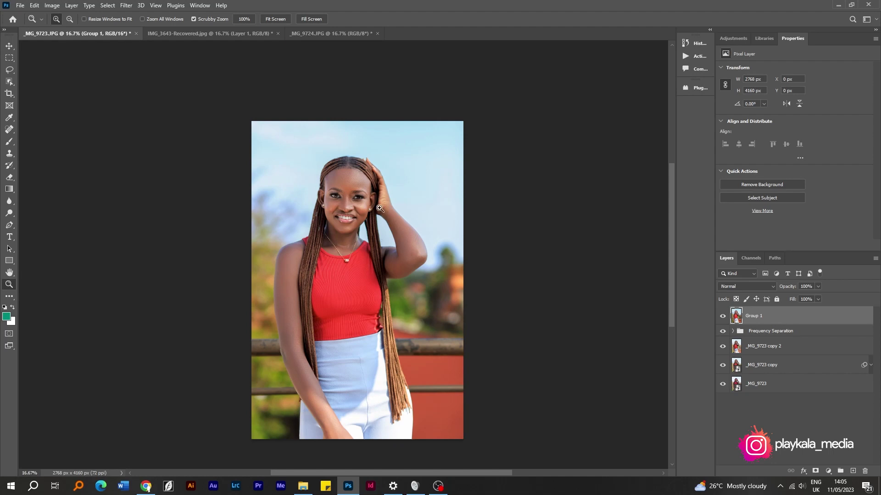
mouse_move(354, 205)
left_mouse_down()
mouse_move(389, 205)
mouse_move(360, 210)
left_mouse_up()
left_click_drag(370, 249, 387, 202)
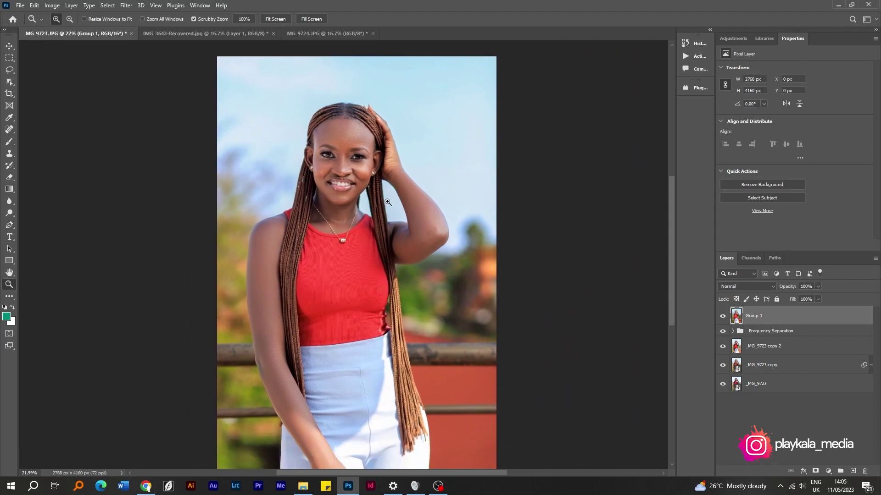